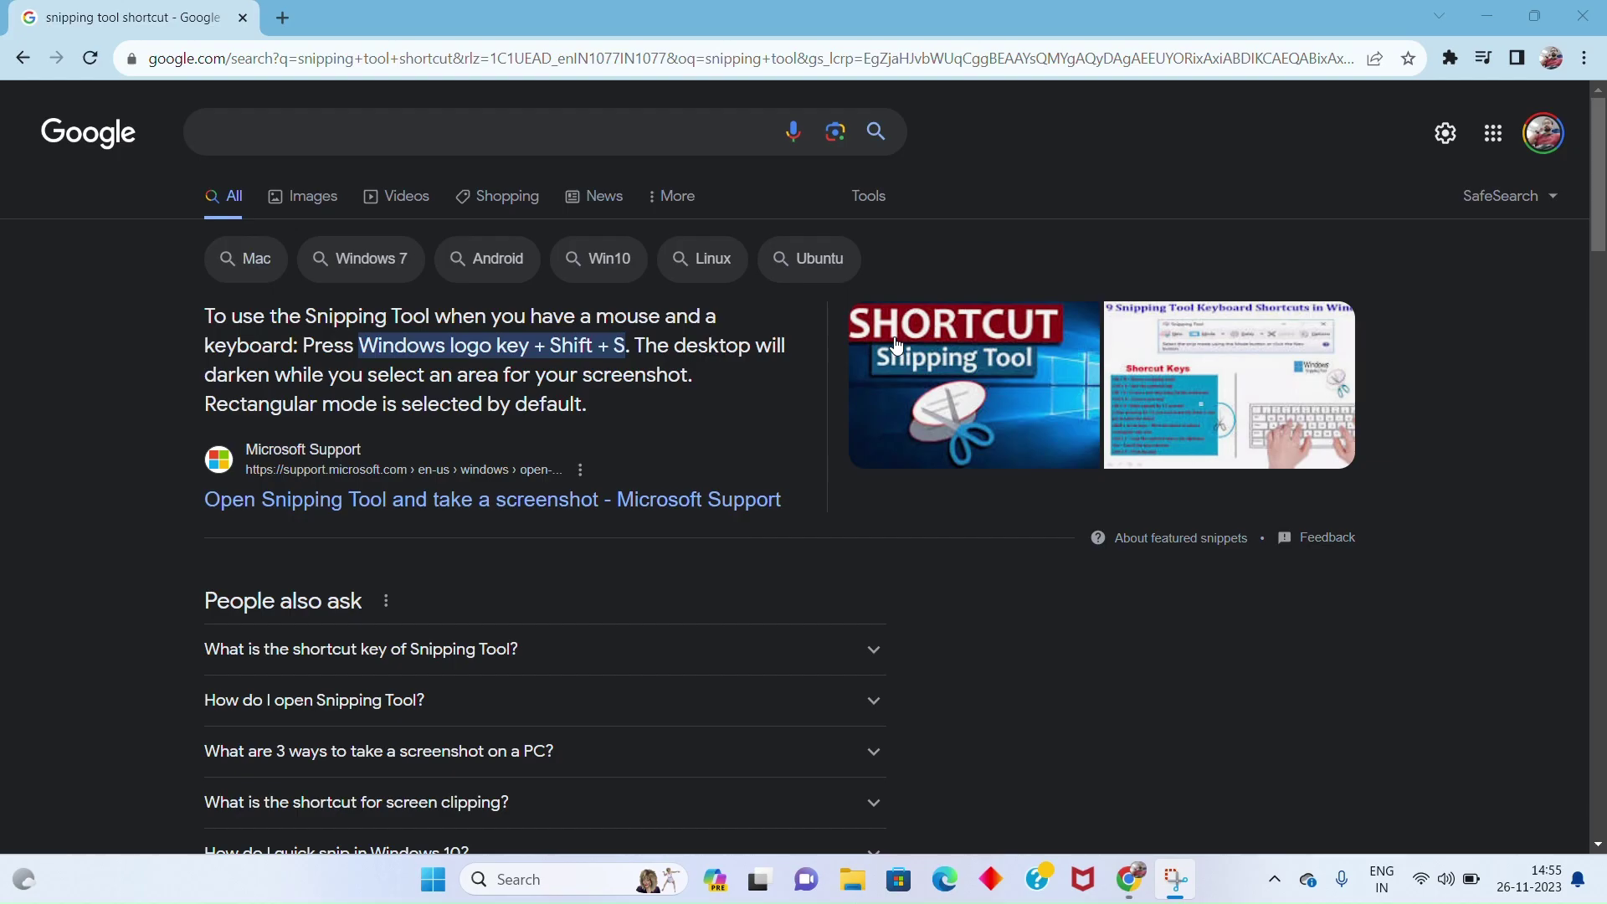
# Step: Search Windows for 'sni' and launch the Snipping Tool app
pyautogui.click(501, 892)
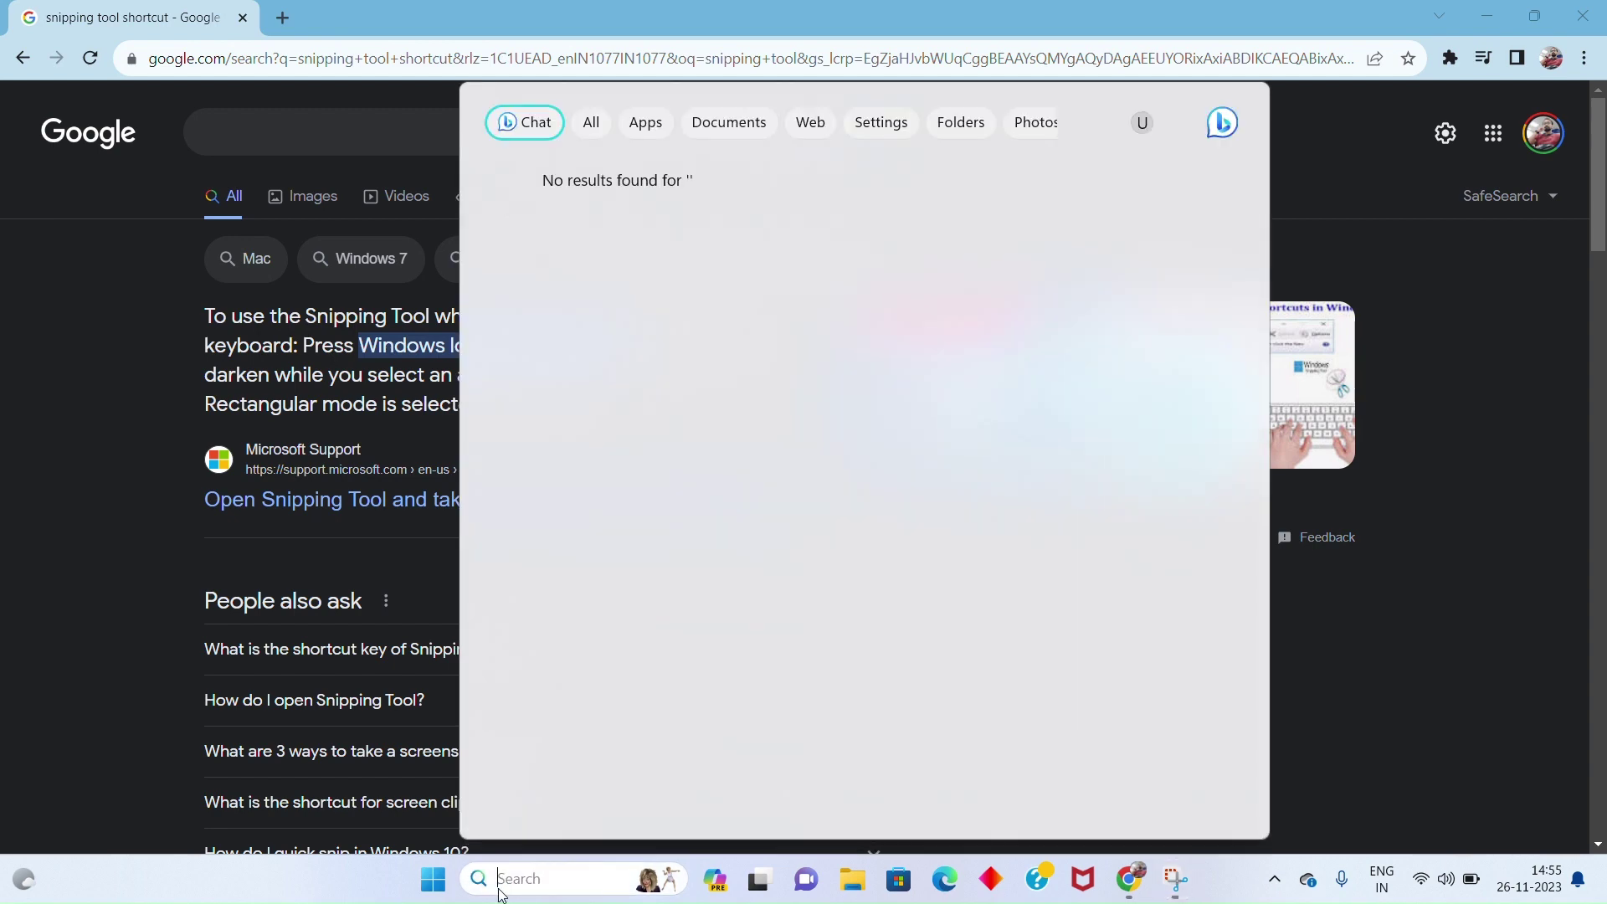
pyautogui.write('sni')
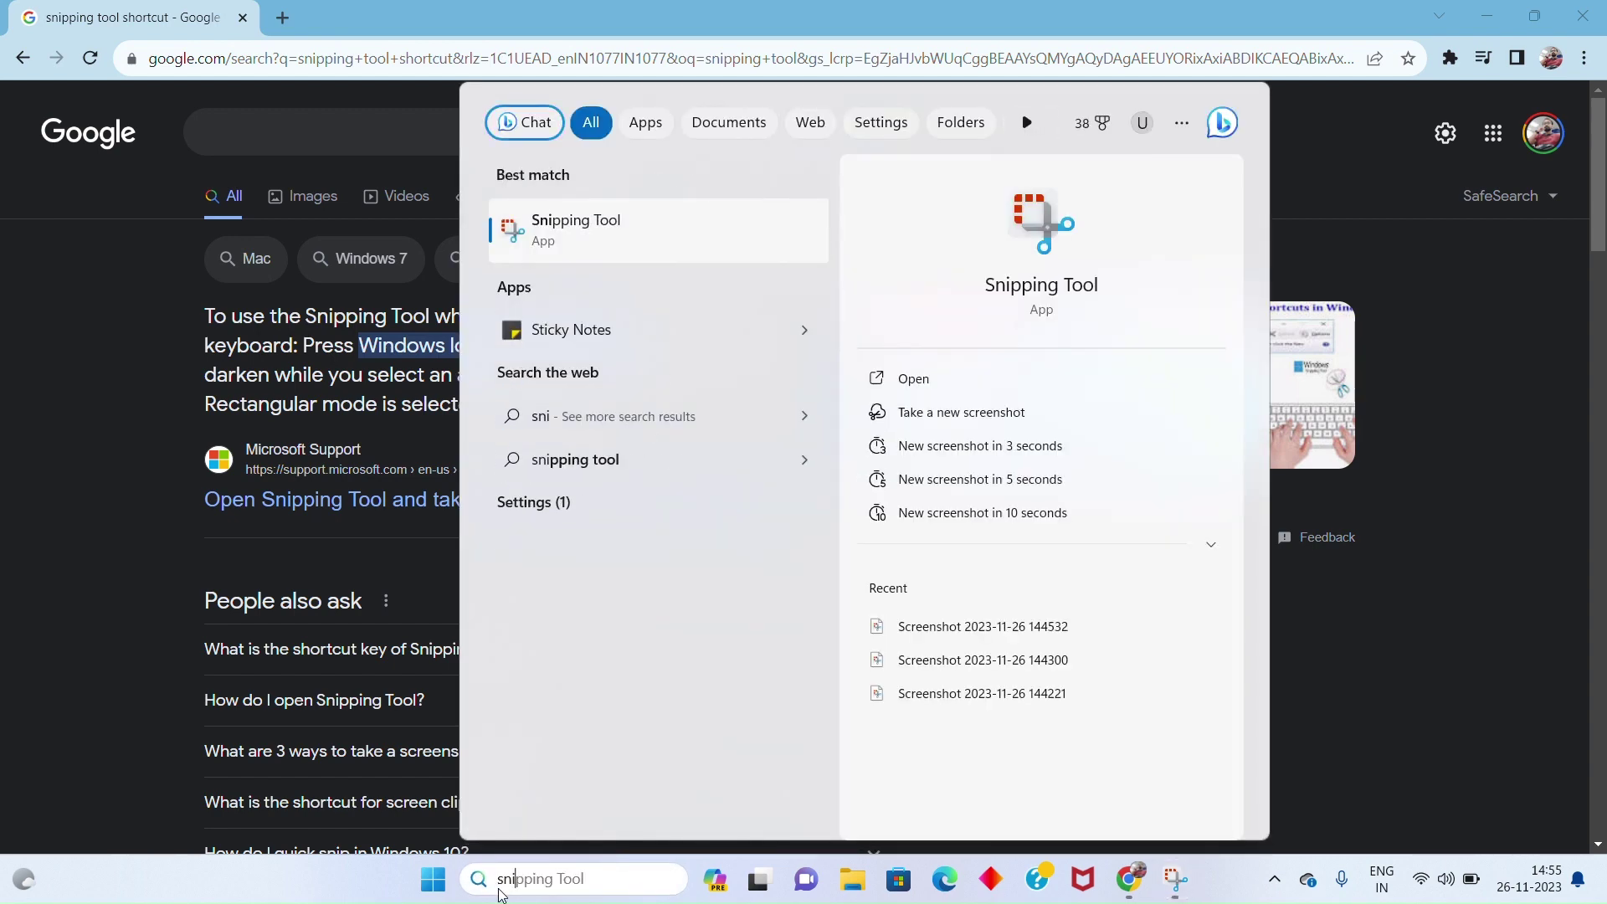
pyautogui.press('Return')
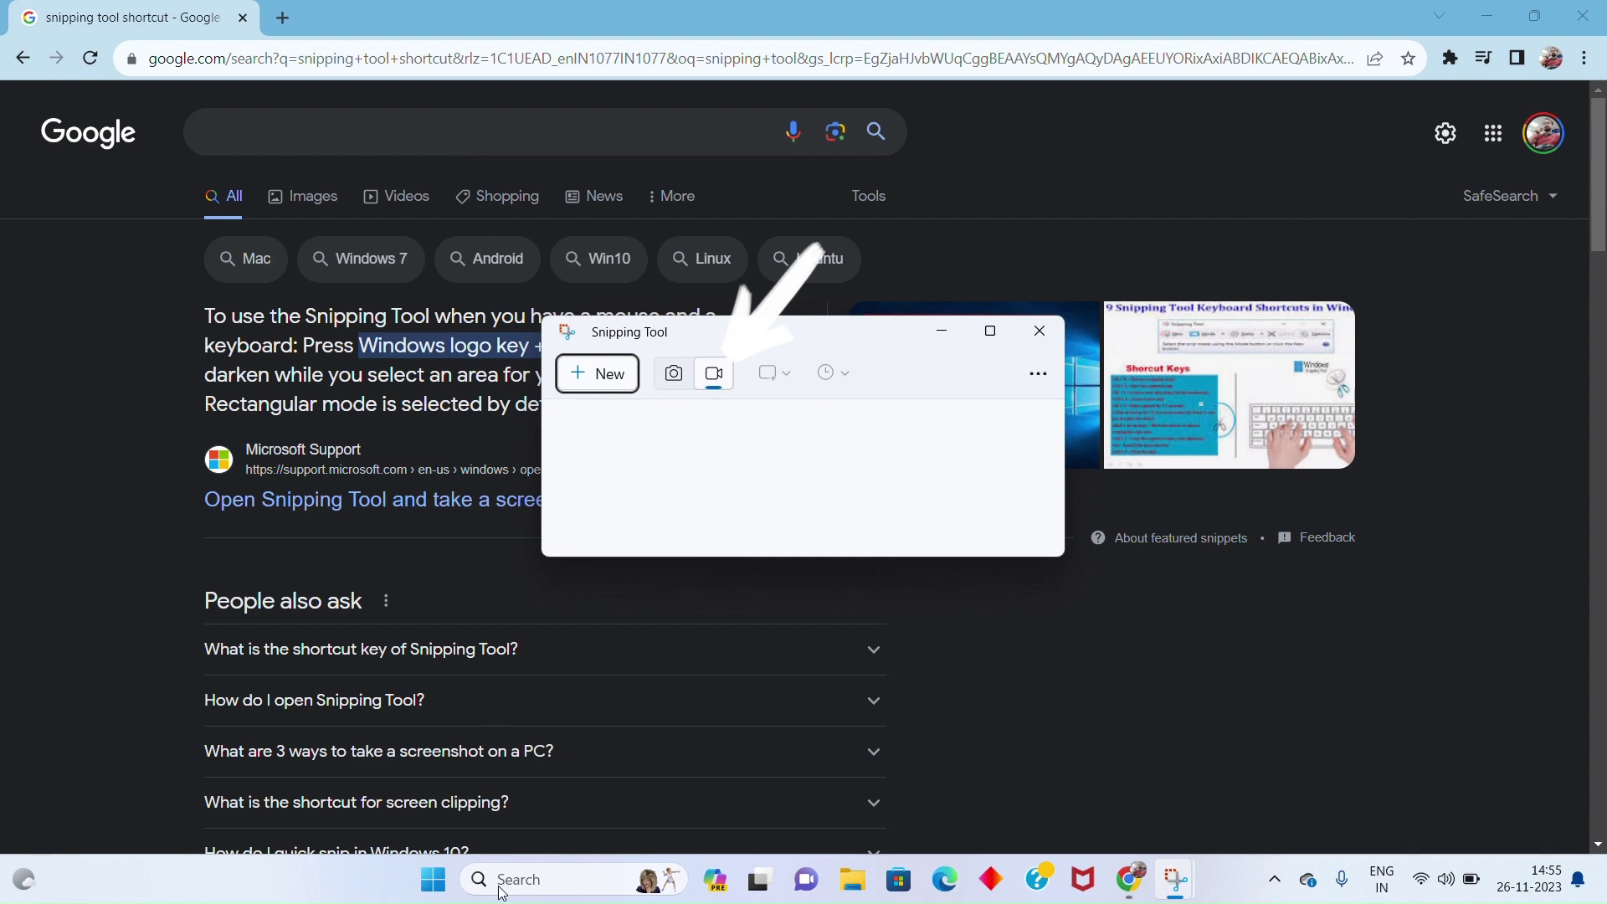
# Step: Start a screen recording of the top of the Google page, covering the search box and featured answer
pyautogui.click(596, 375)
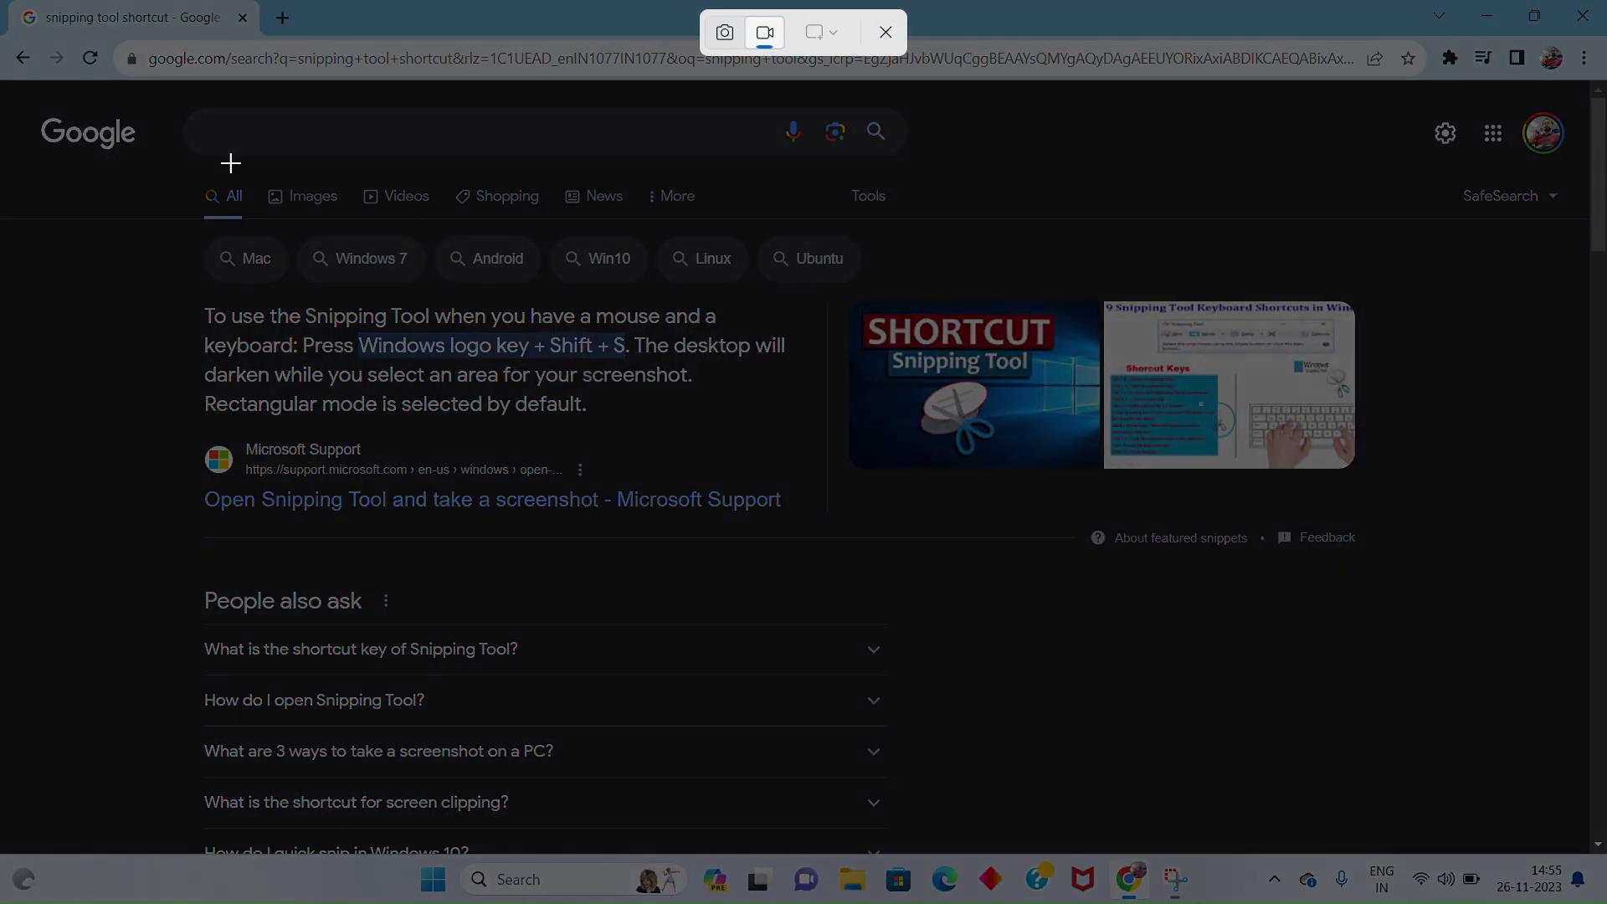
pyautogui.moveTo(181, 109); pyautogui.dragTo(978, 563)
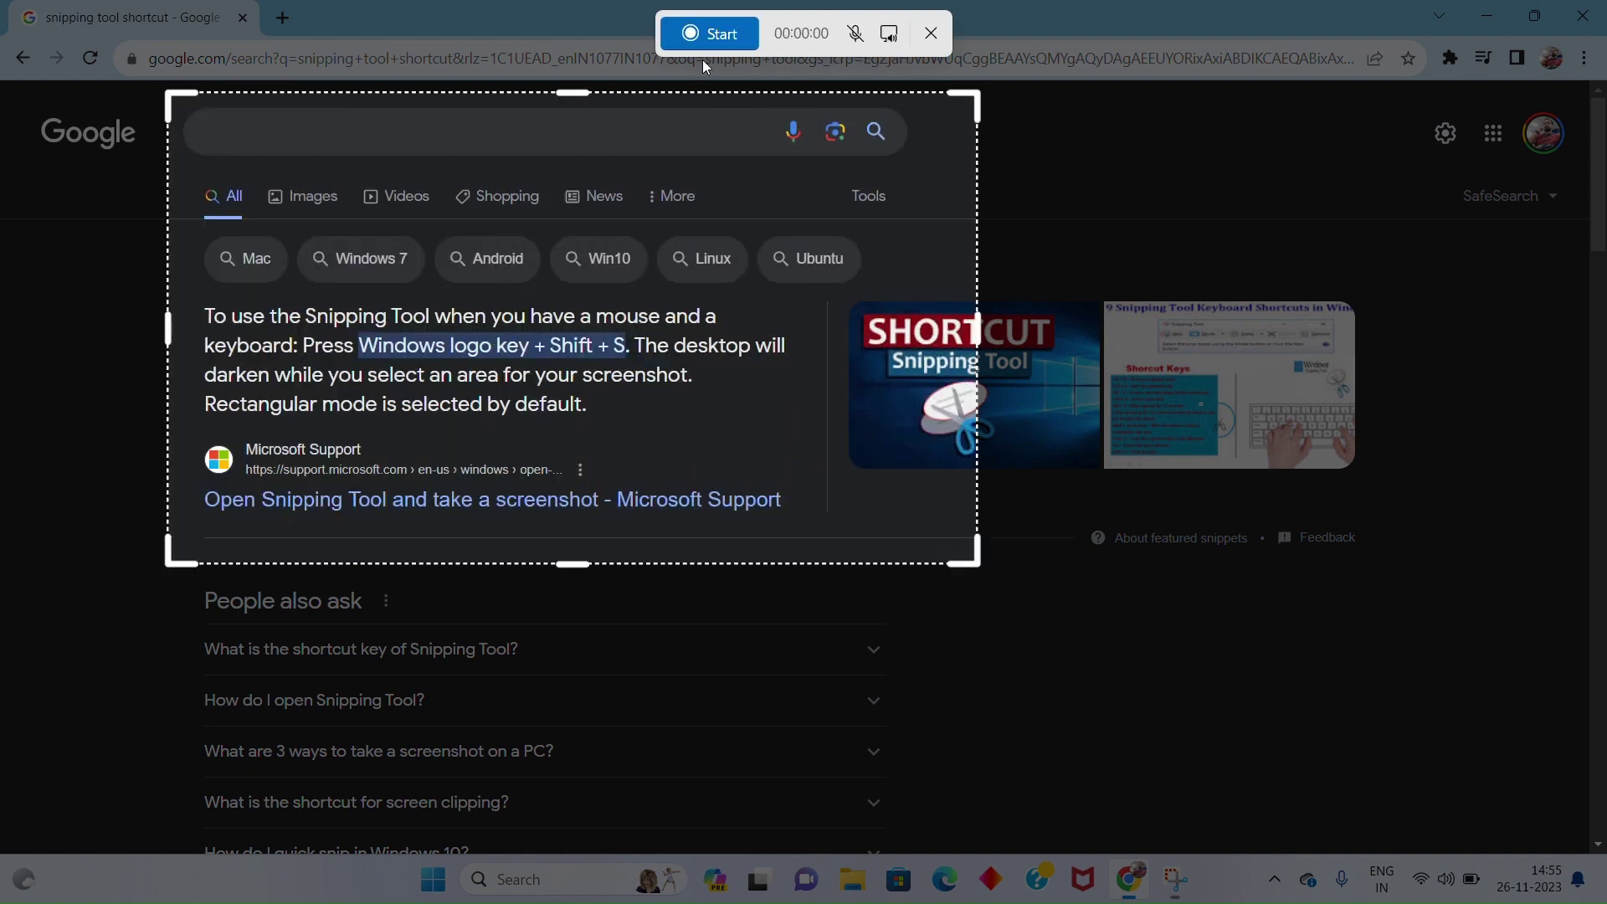
pyautogui.click(707, 35)
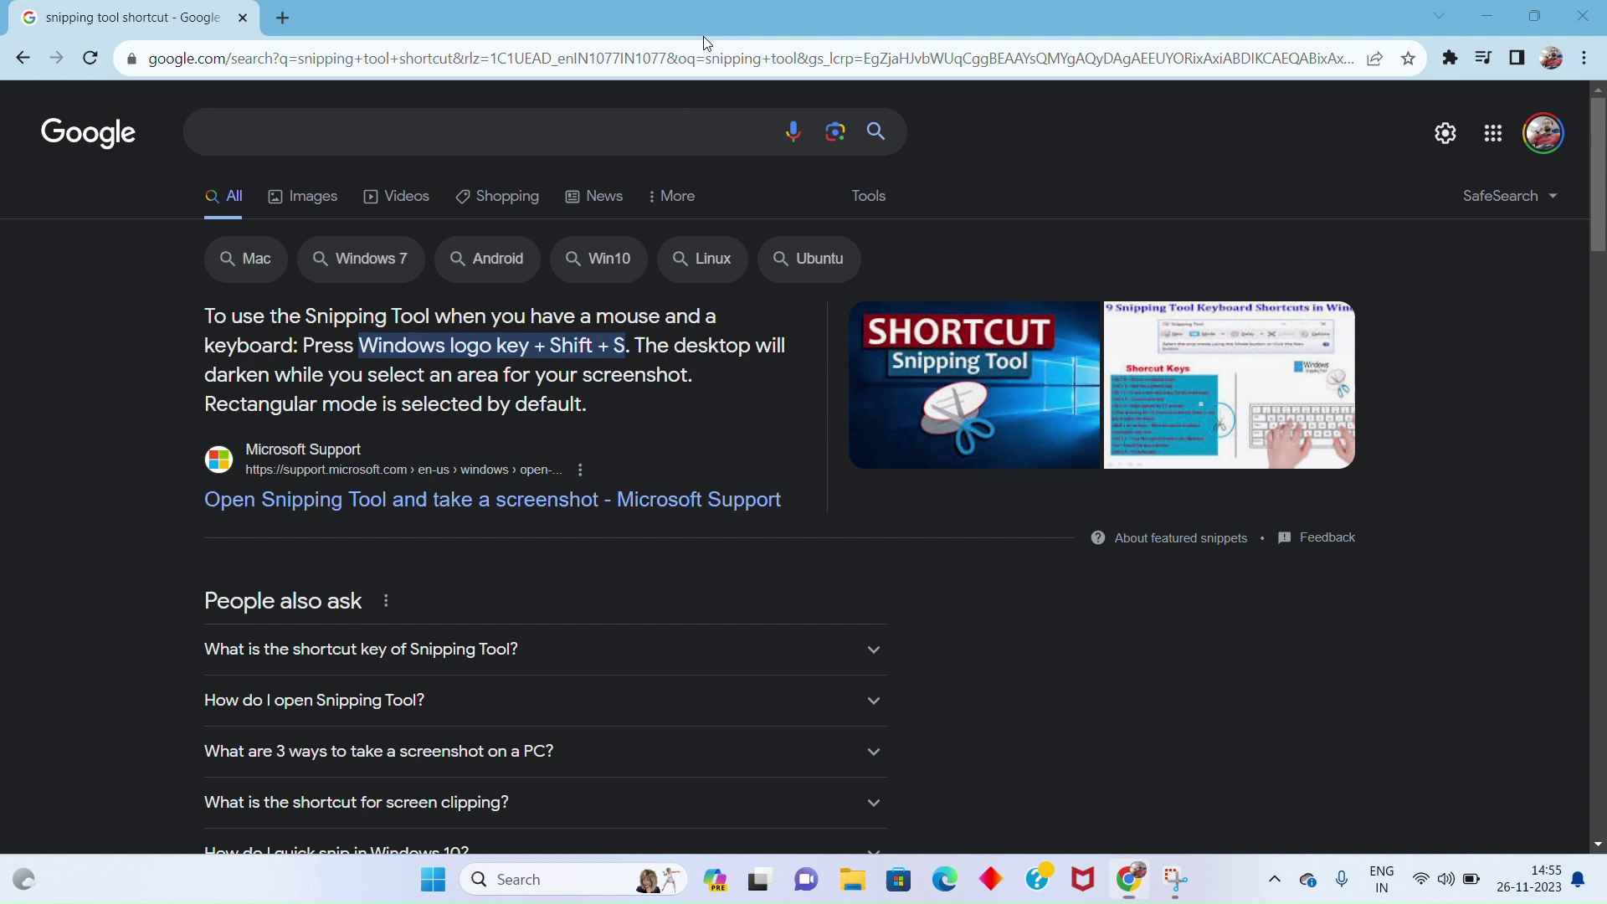
# Step: Type 'this is a demo of snipping tool recording the screen' into Google's search box
pyautogui.click(276, 131)
pyautogui.write('this is')
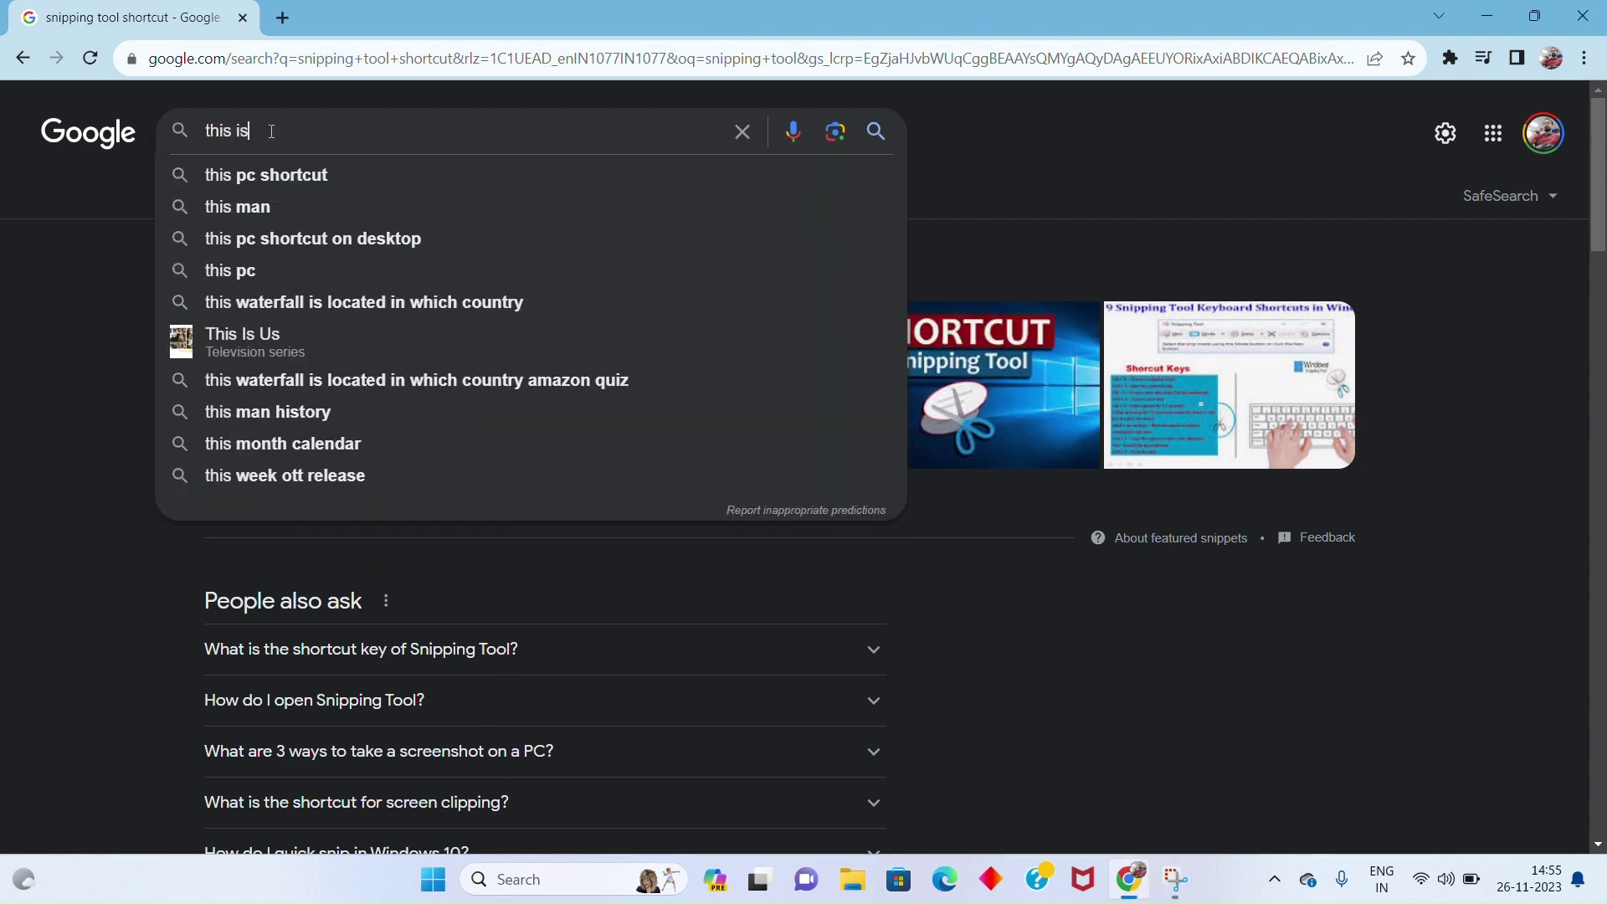
pyautogui.write(' a demo ')
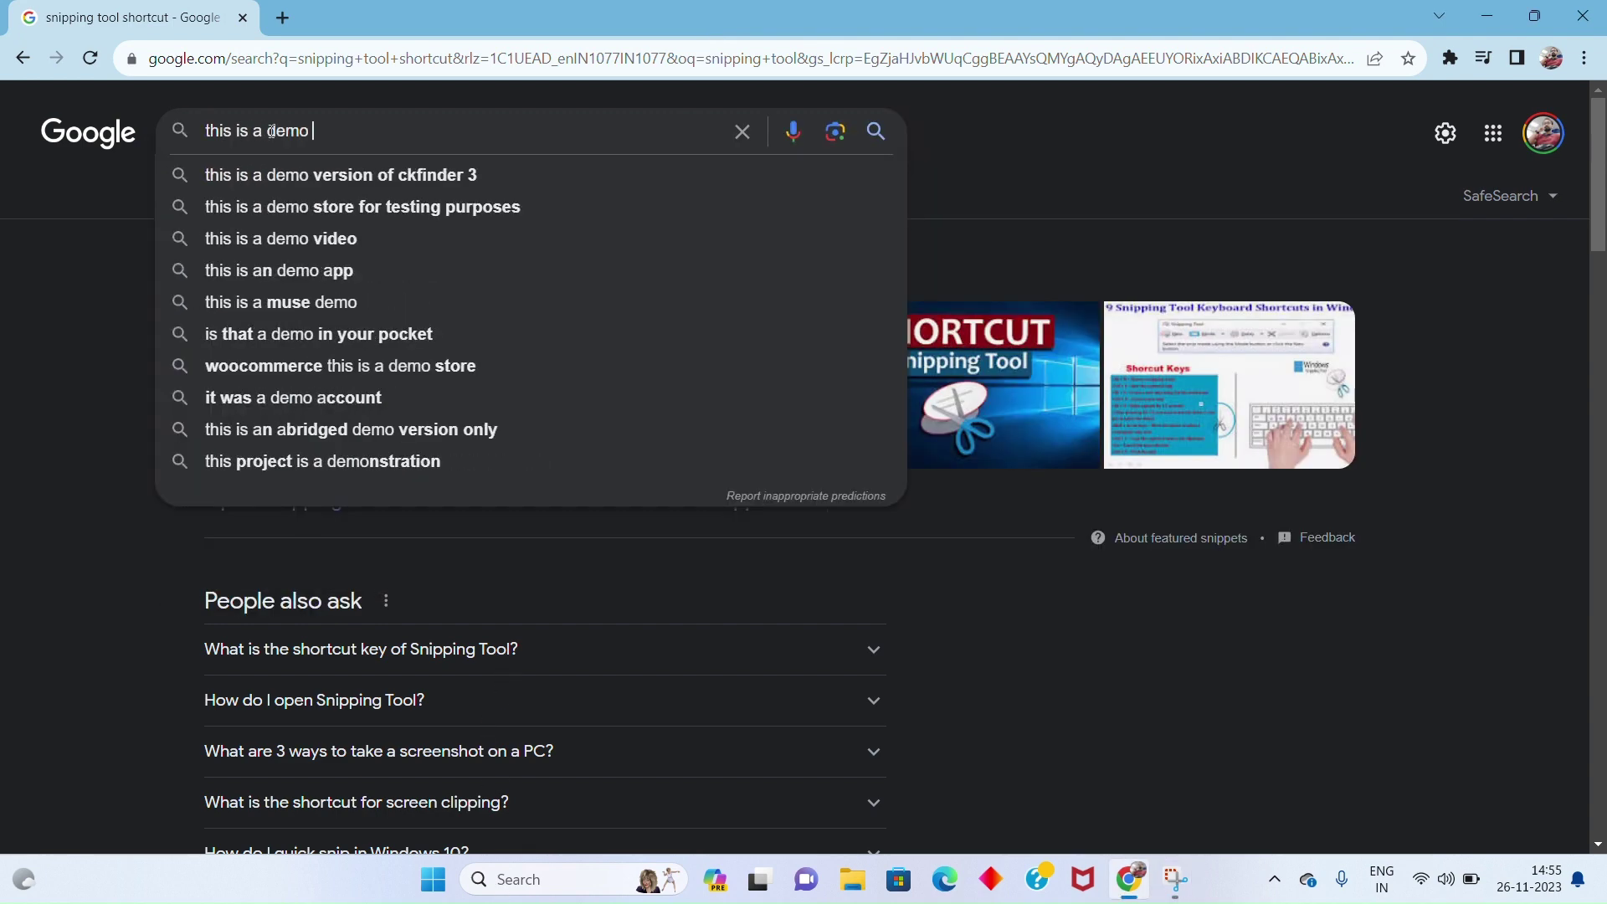
pyautogui.write('of sni')
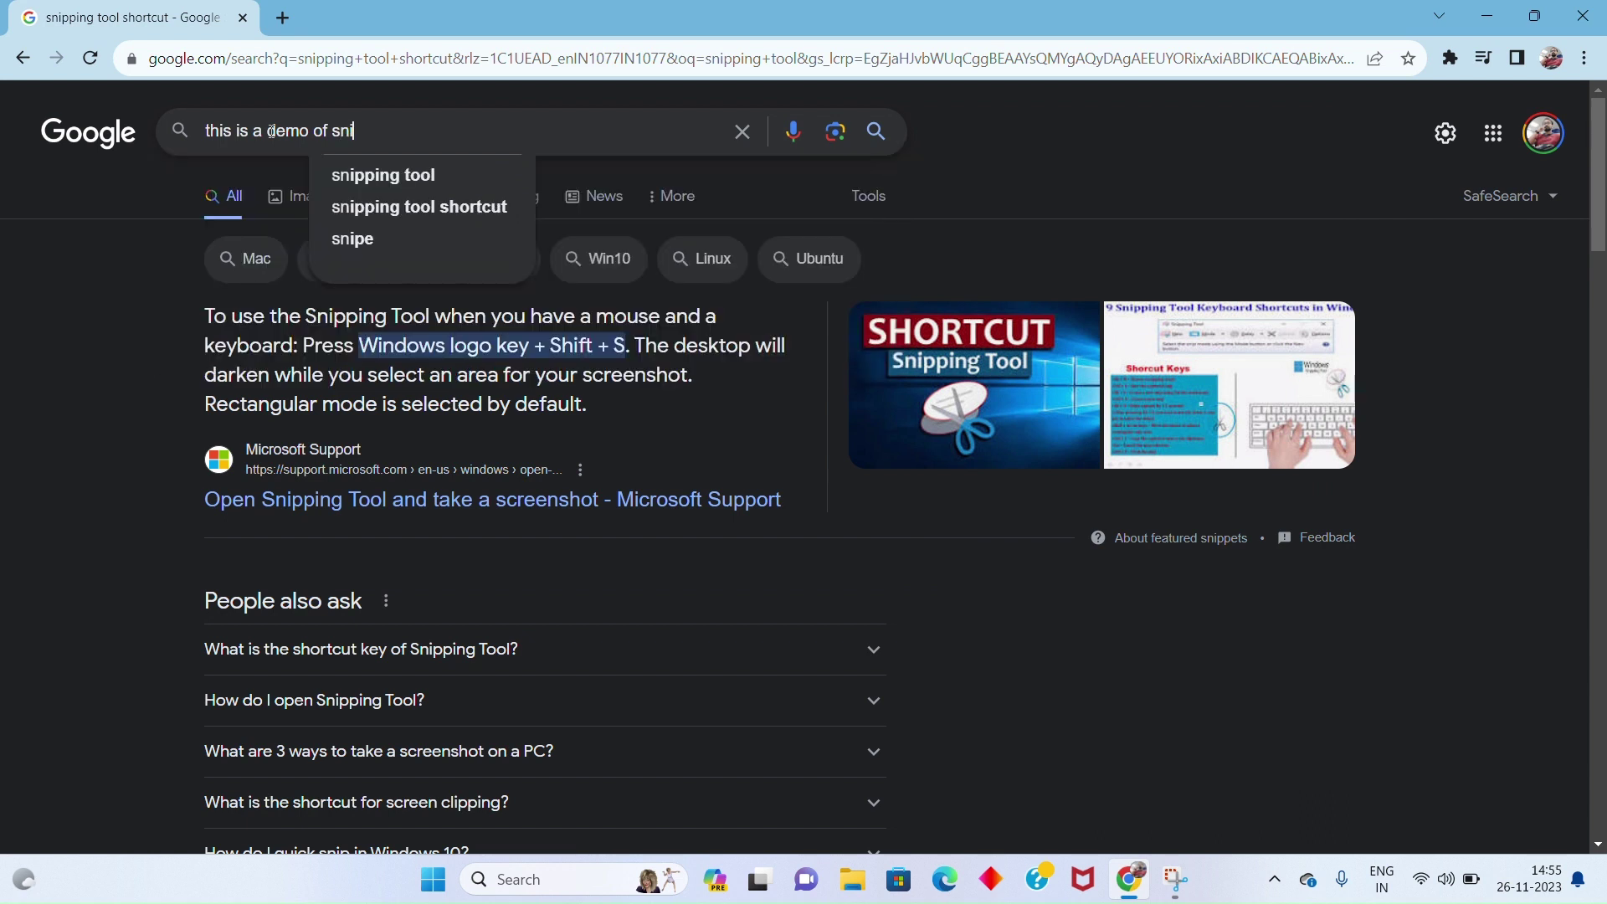
pyautogui.write('ppig')
pyautogui.press('Down')
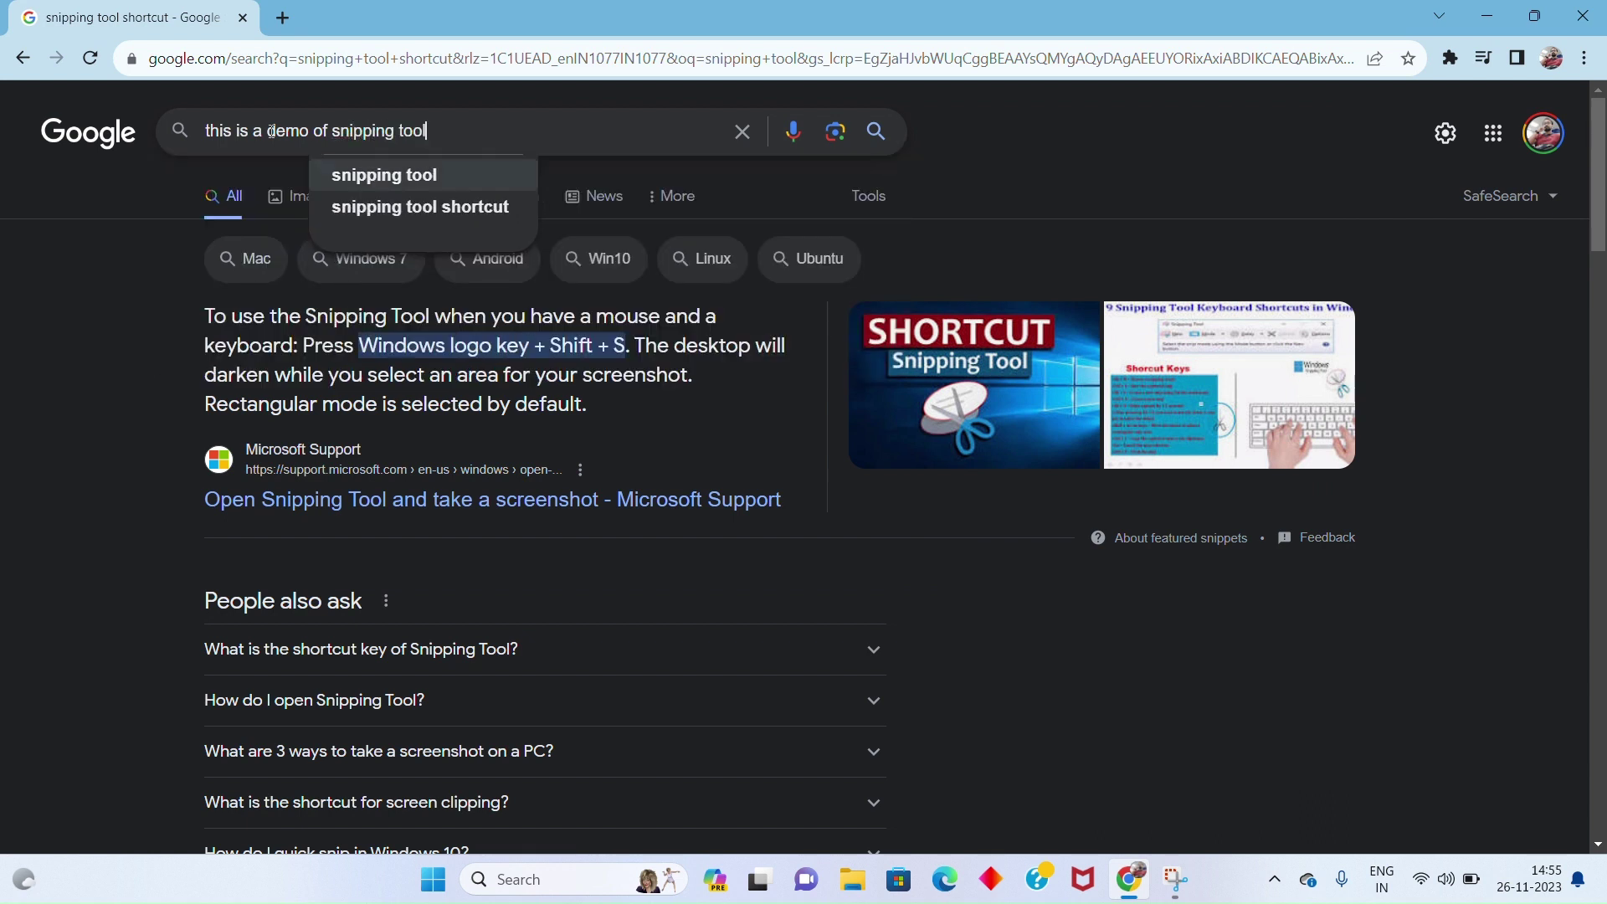
pyautogui.write('recor')
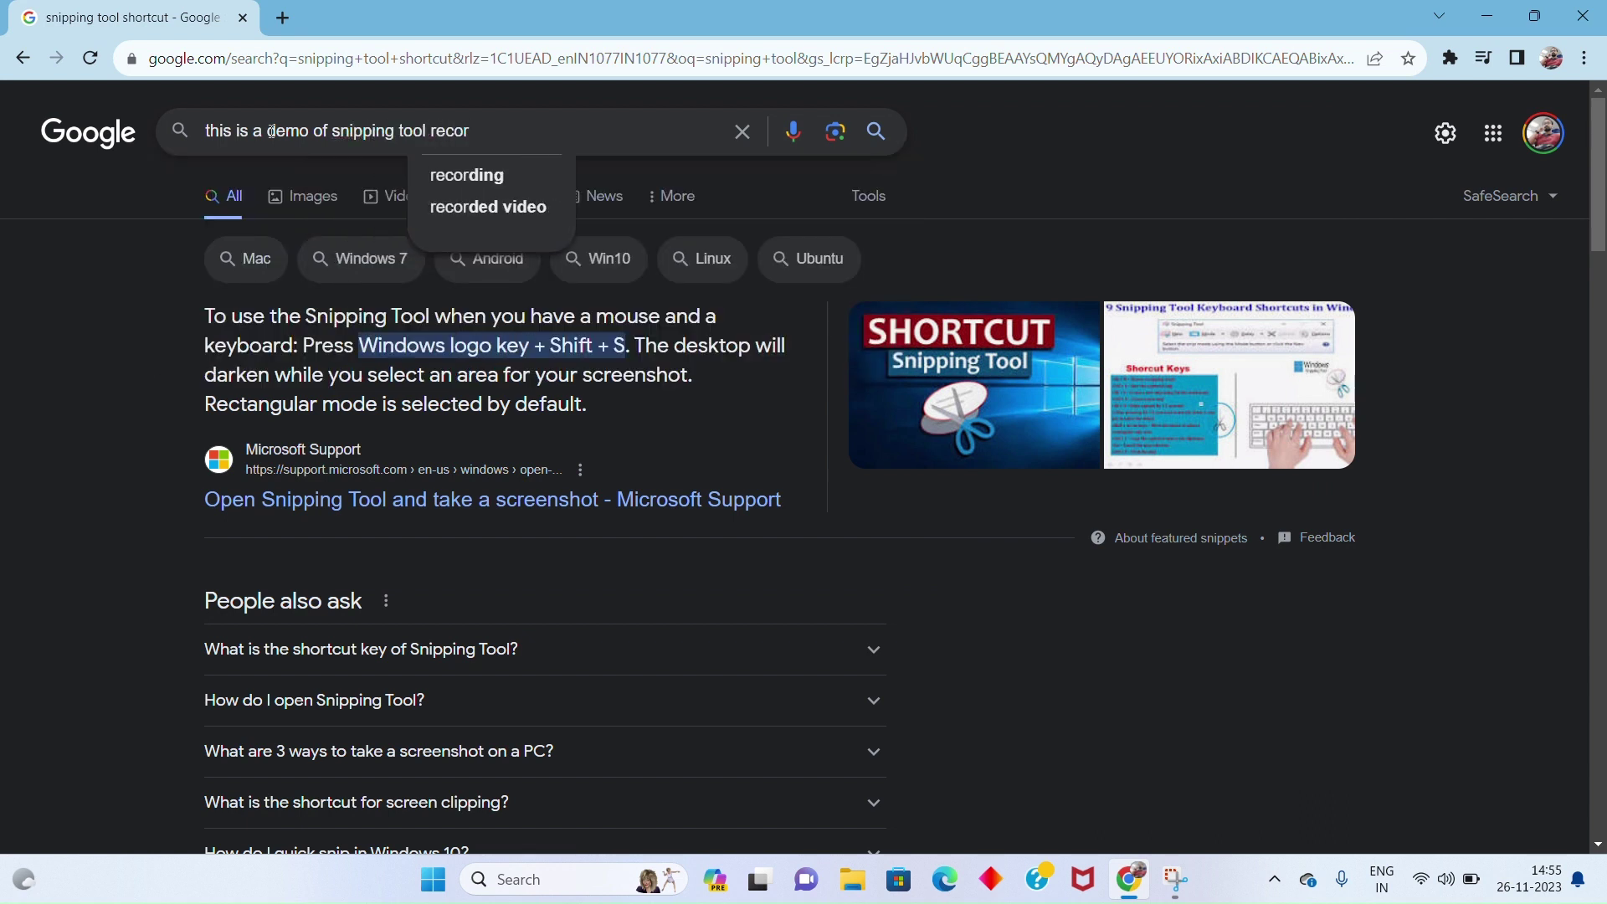
pyautogui.write('ding the ')
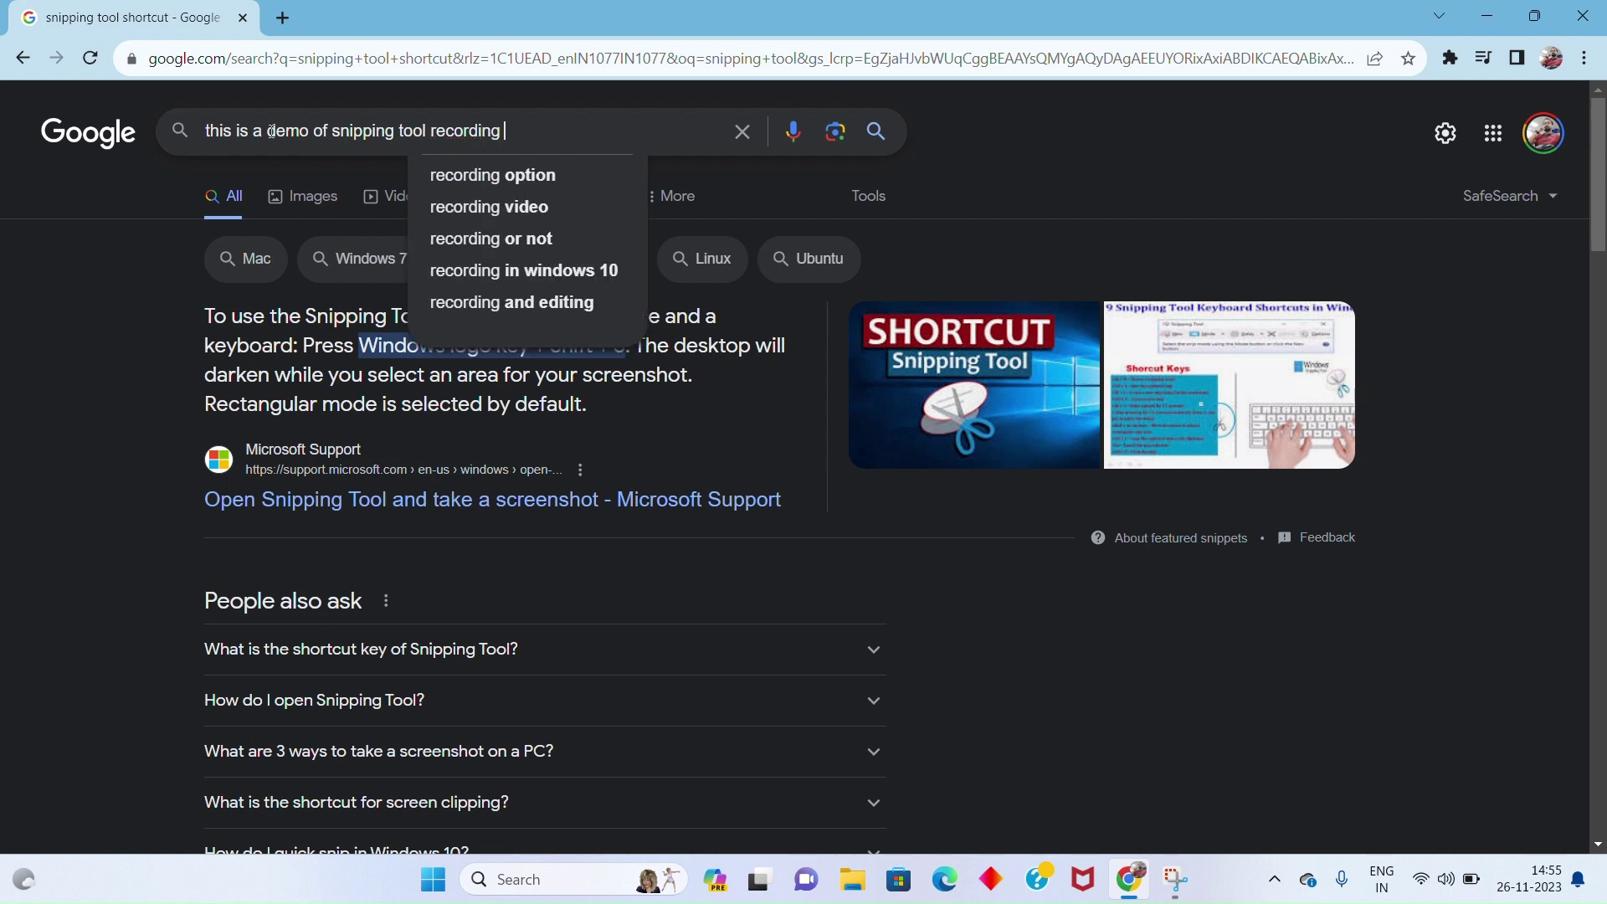
pyautogui.write('screen')
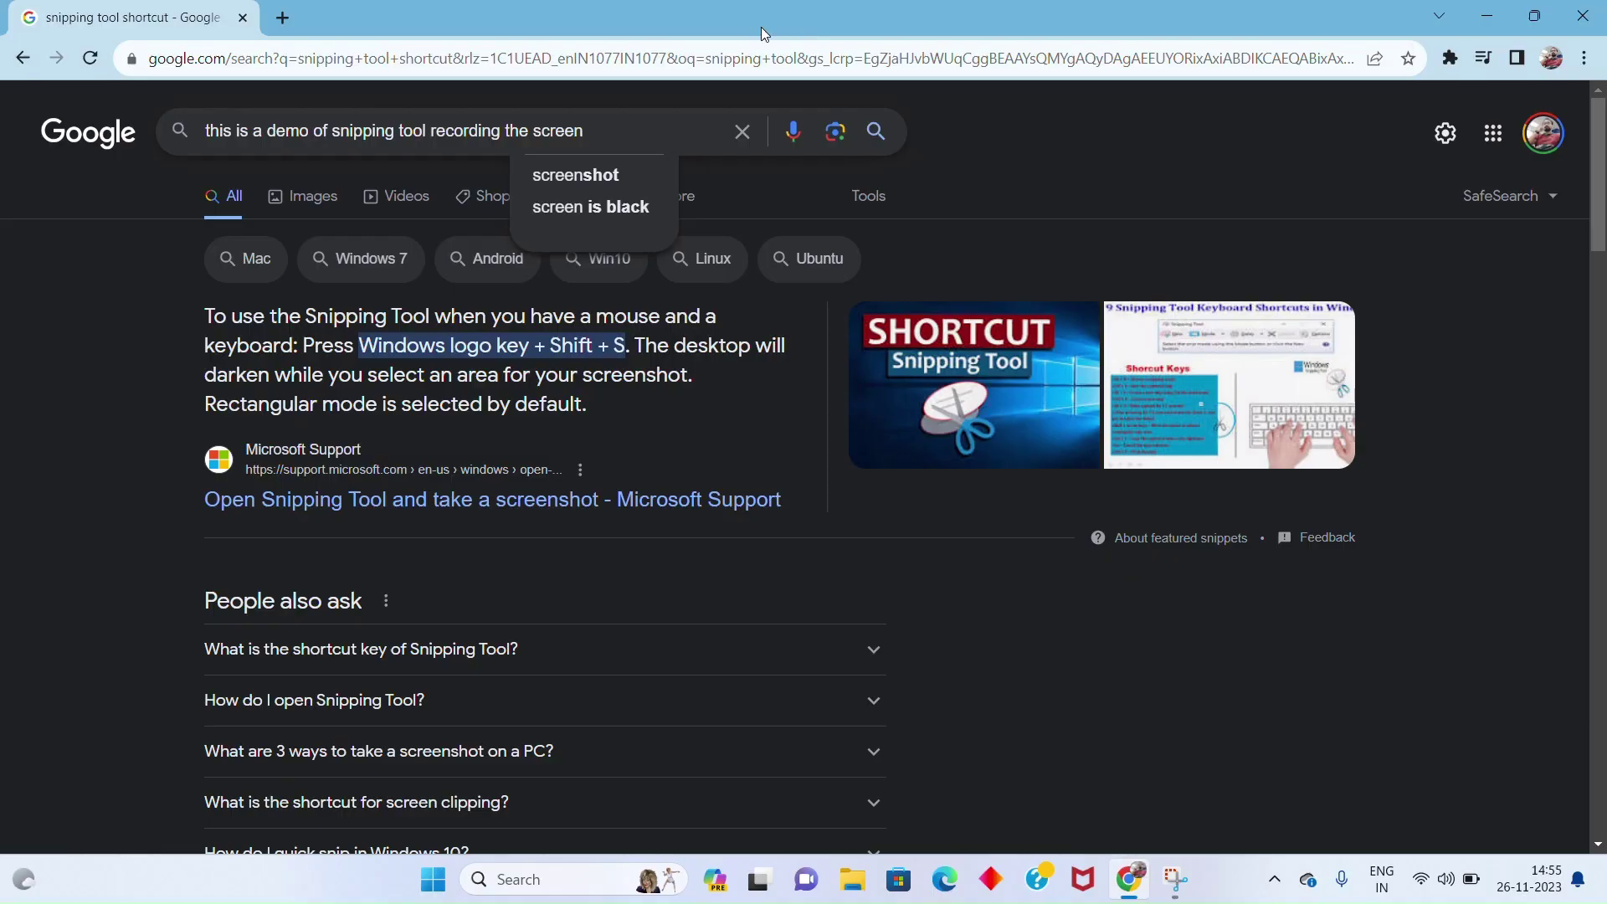
pyautogui.click(725, 33)
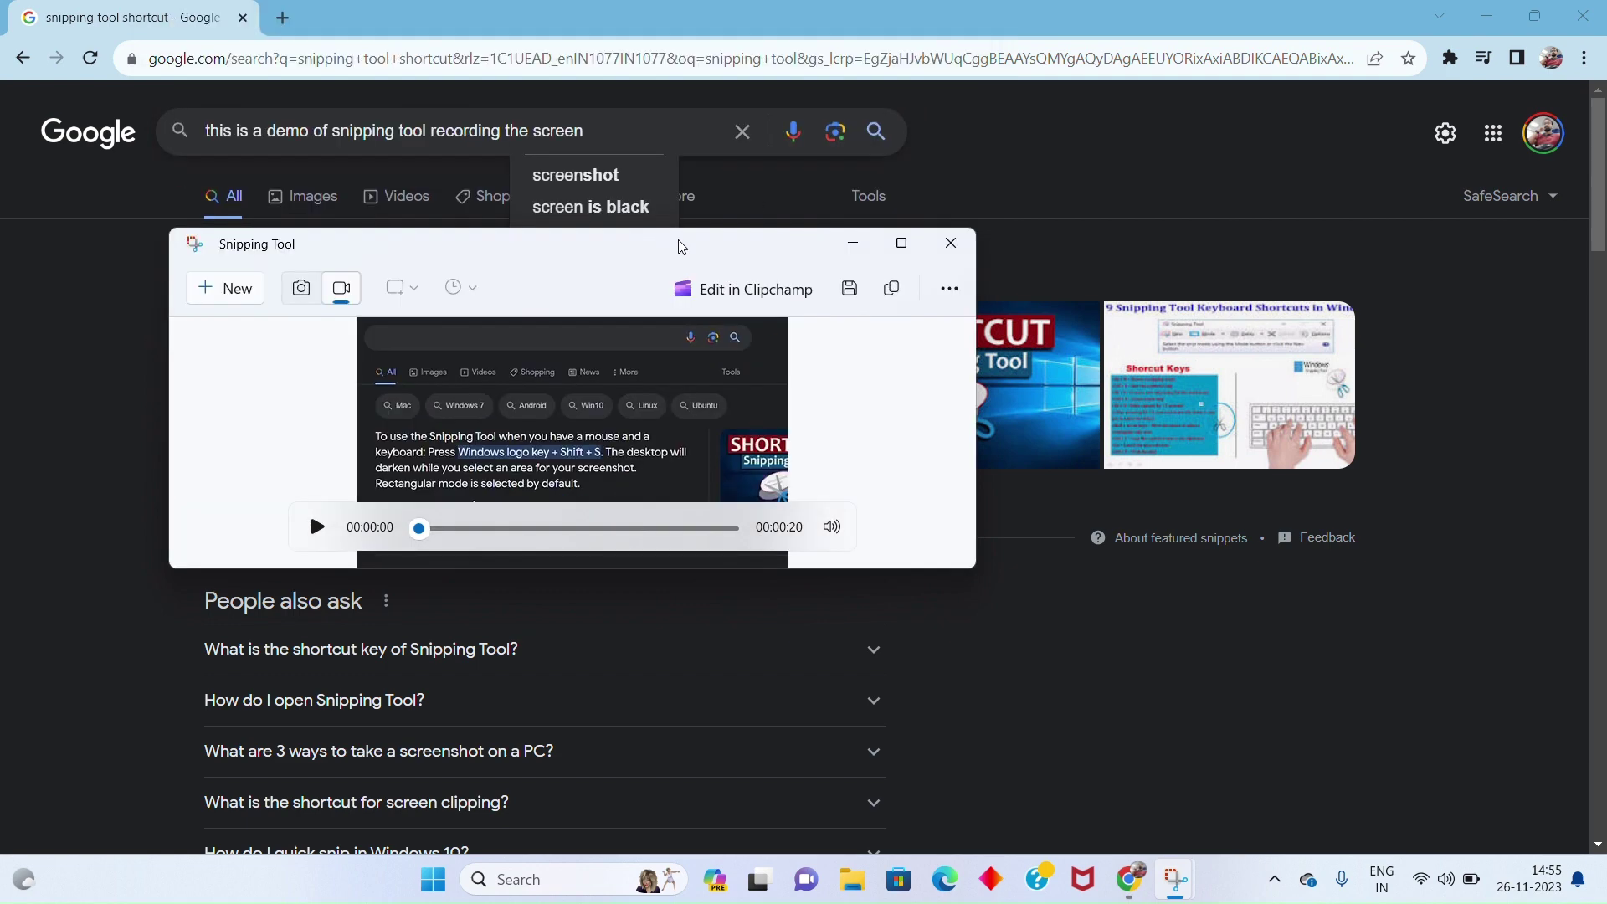
pyautogui.doubleClick(675, 244)
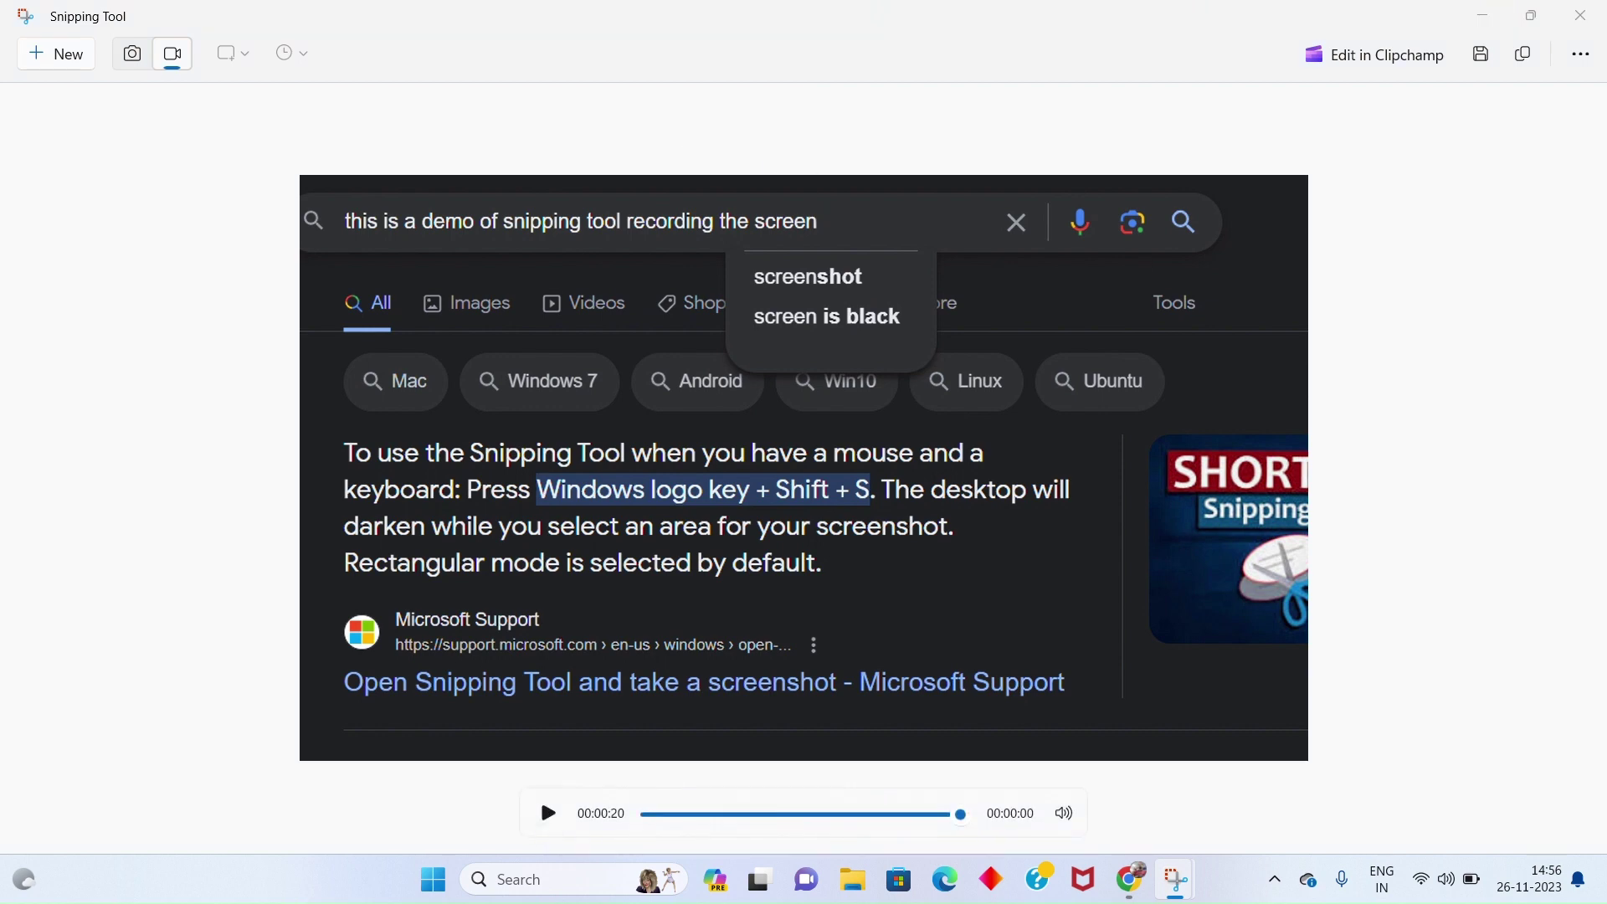
pyautogui.click(1481, 56)
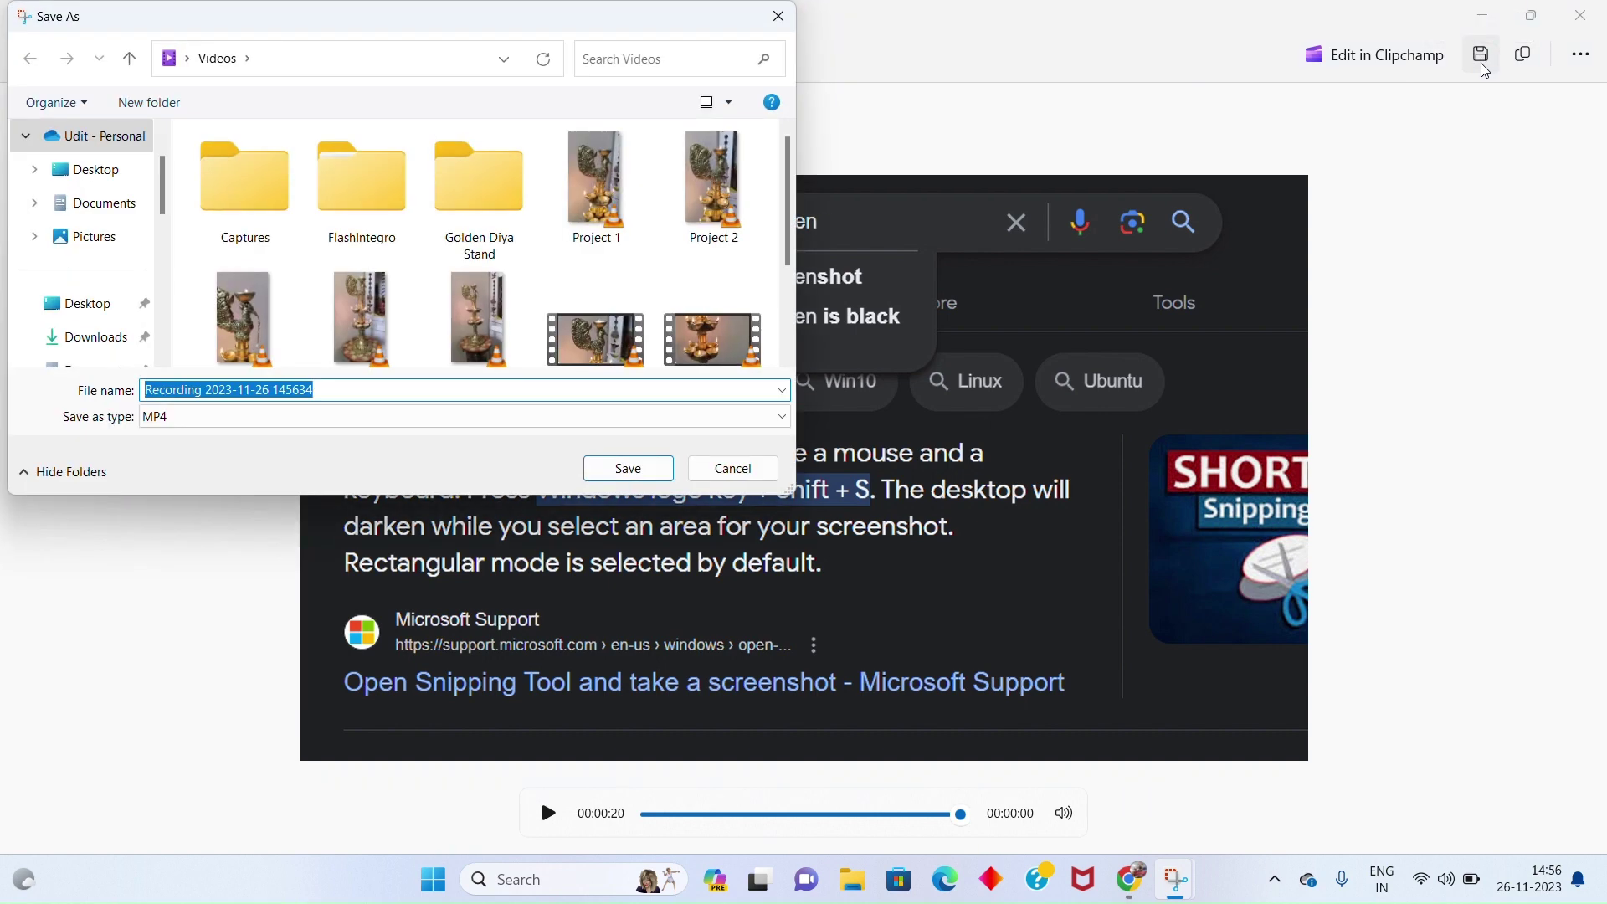
pyautogui.click(252, 389)
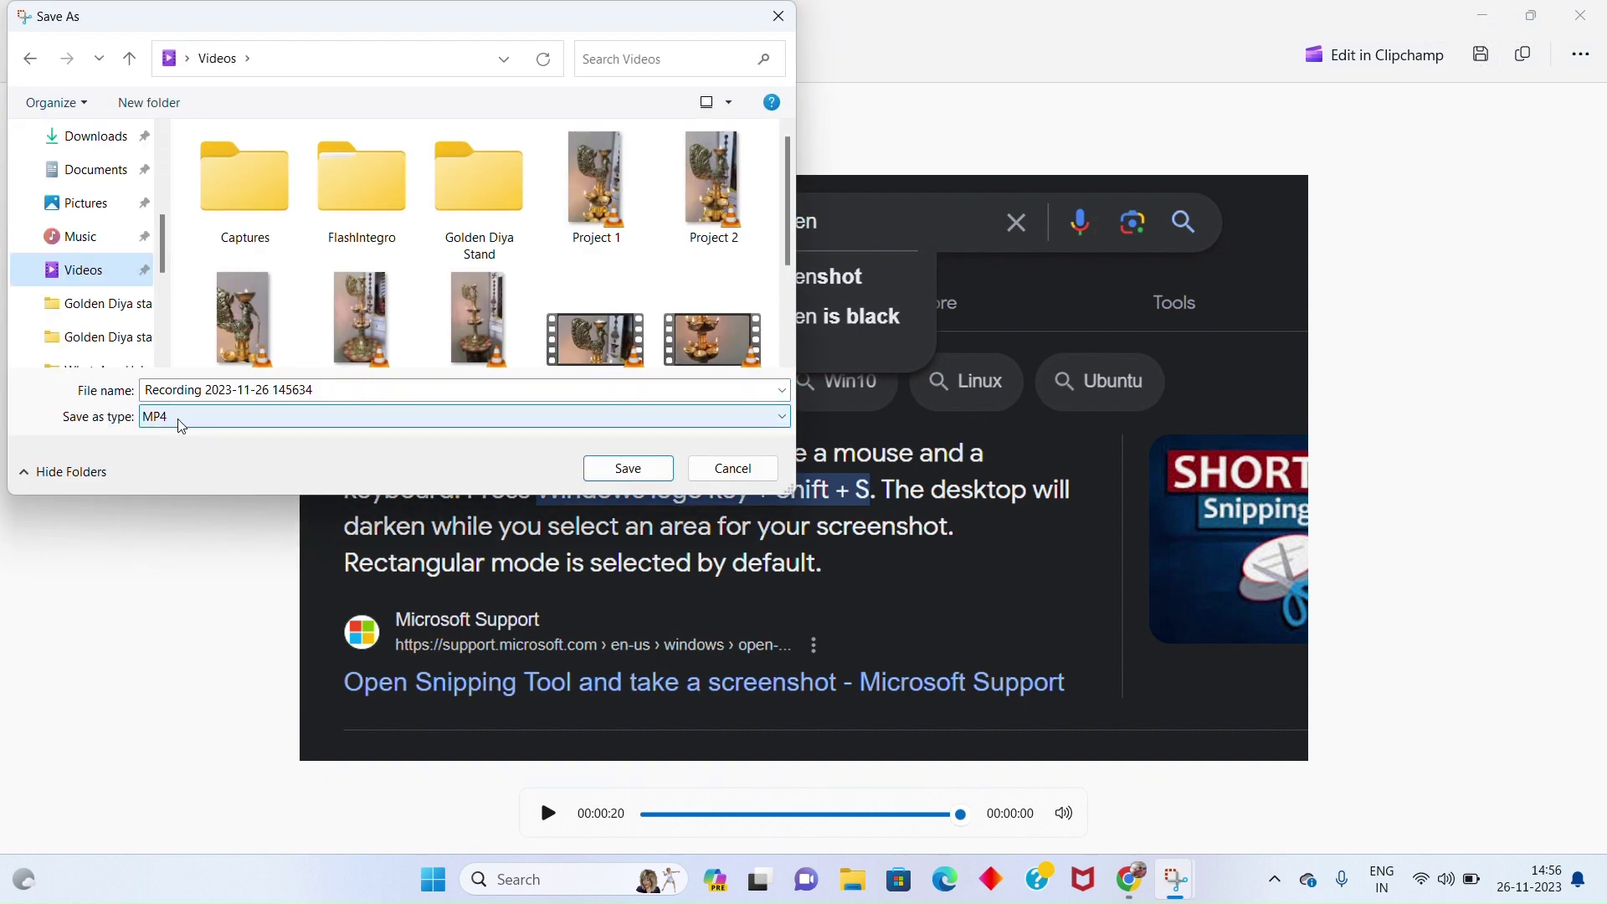
pyautogui.click(626, 468)
# Step: Turn on 'Include system audio by default' in Snipping Tool settings
pyautogui.click(1580, 54)
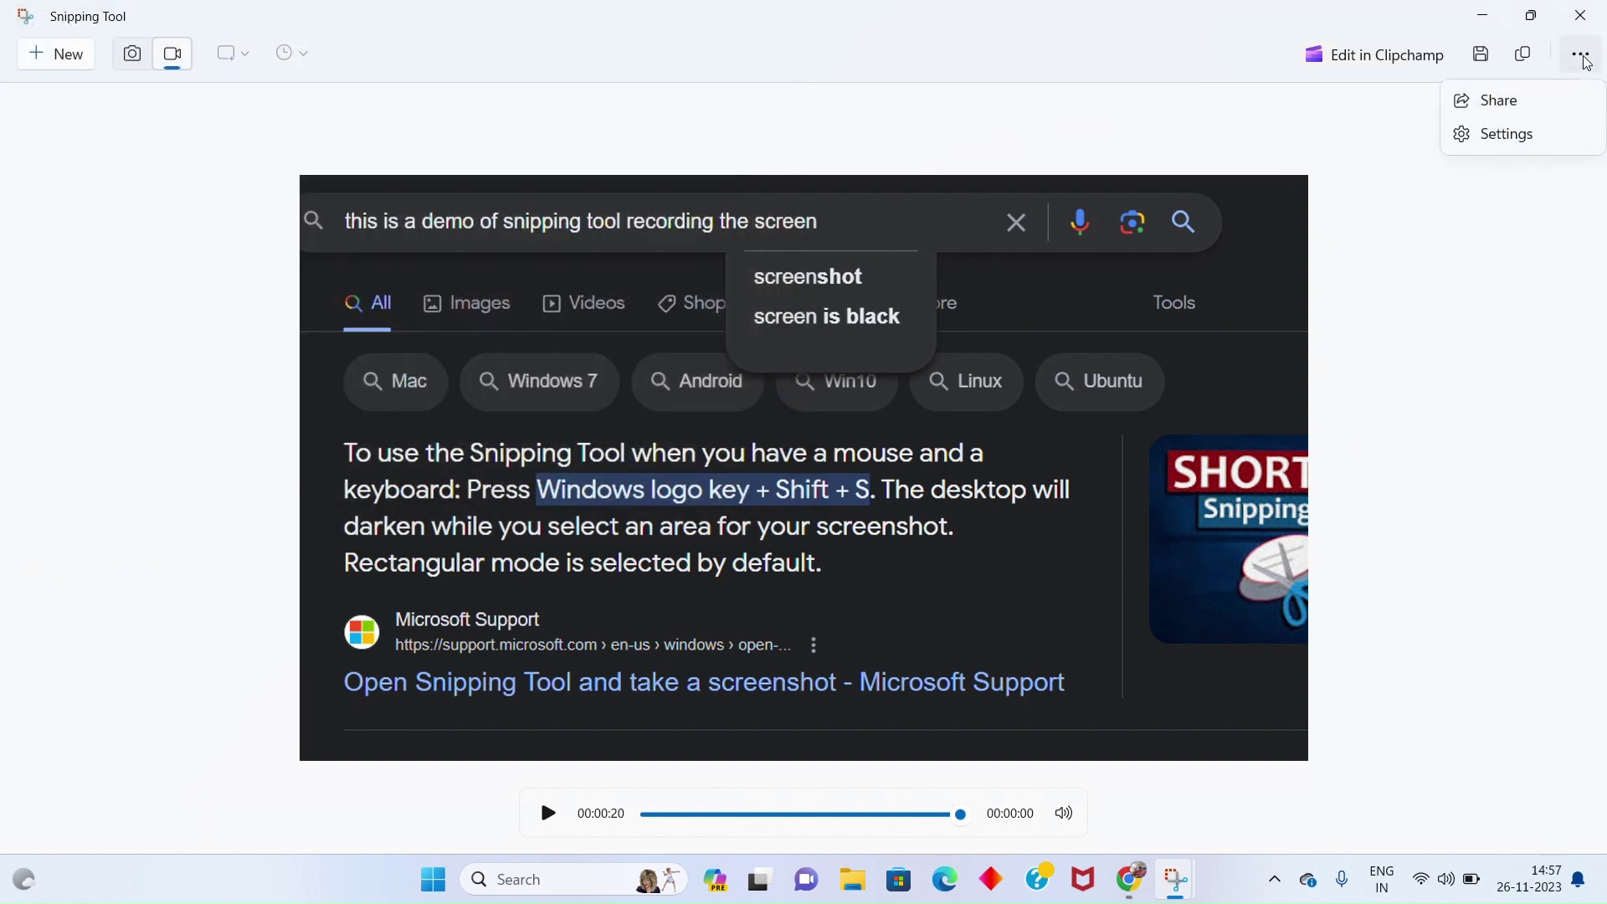
pyautogui.click(1502, 142)
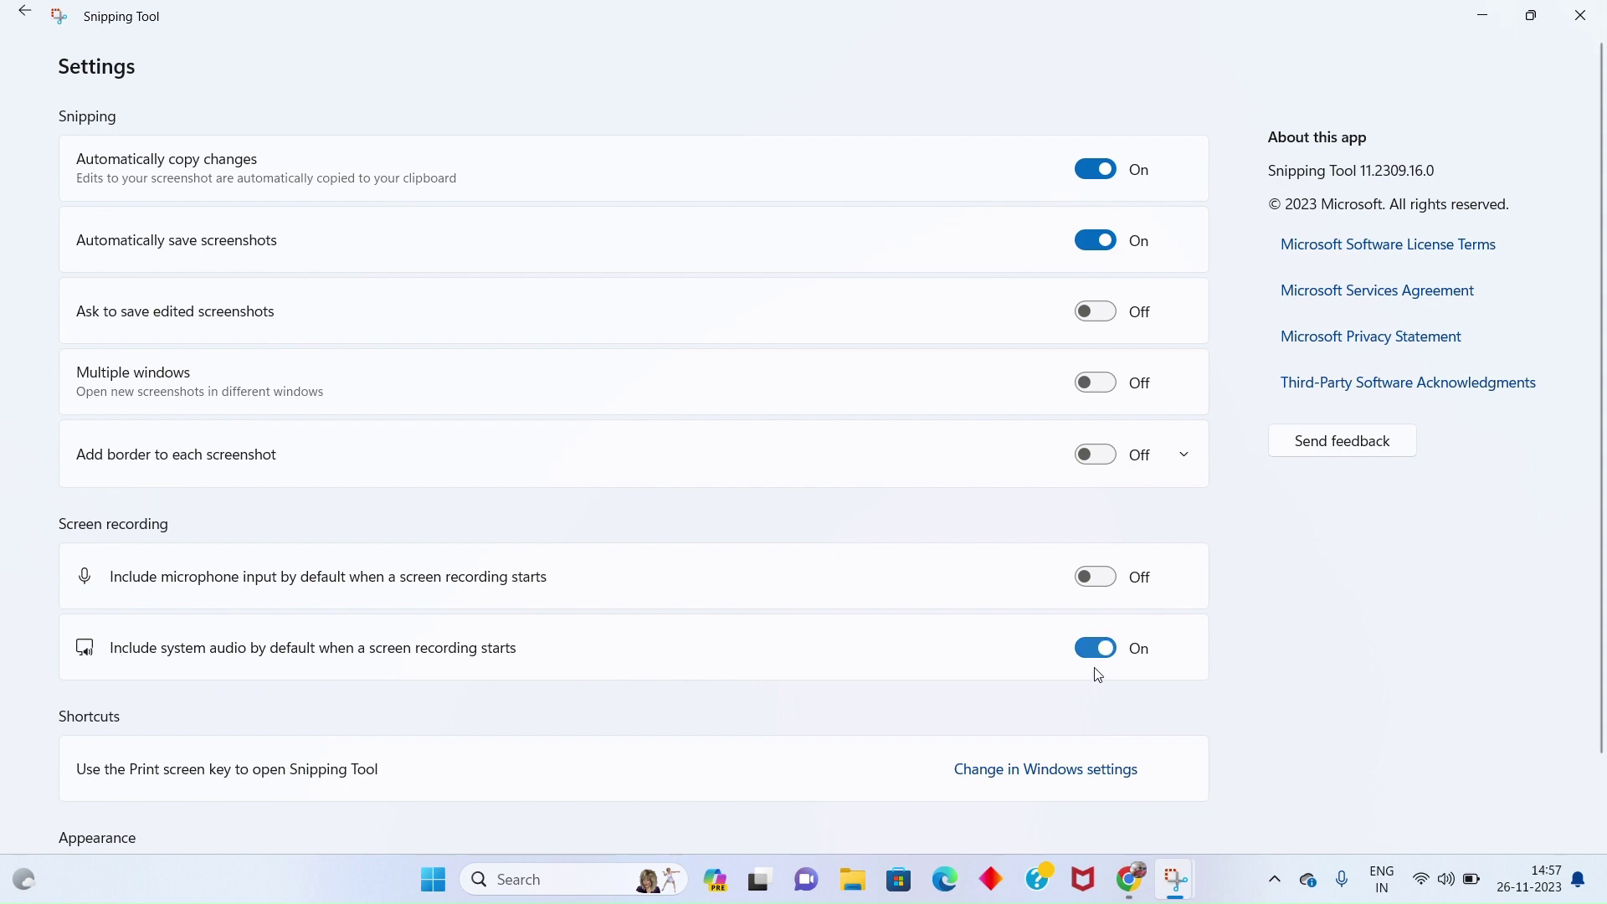
pyautogui.click(25, 11)
# Step: Start recording most of the Google page and search Google to reach YouTube
pyautogui.click(52, 50)
pyautogui.moveTo(9, 90); pyautogui.dragTo(1238, 763)
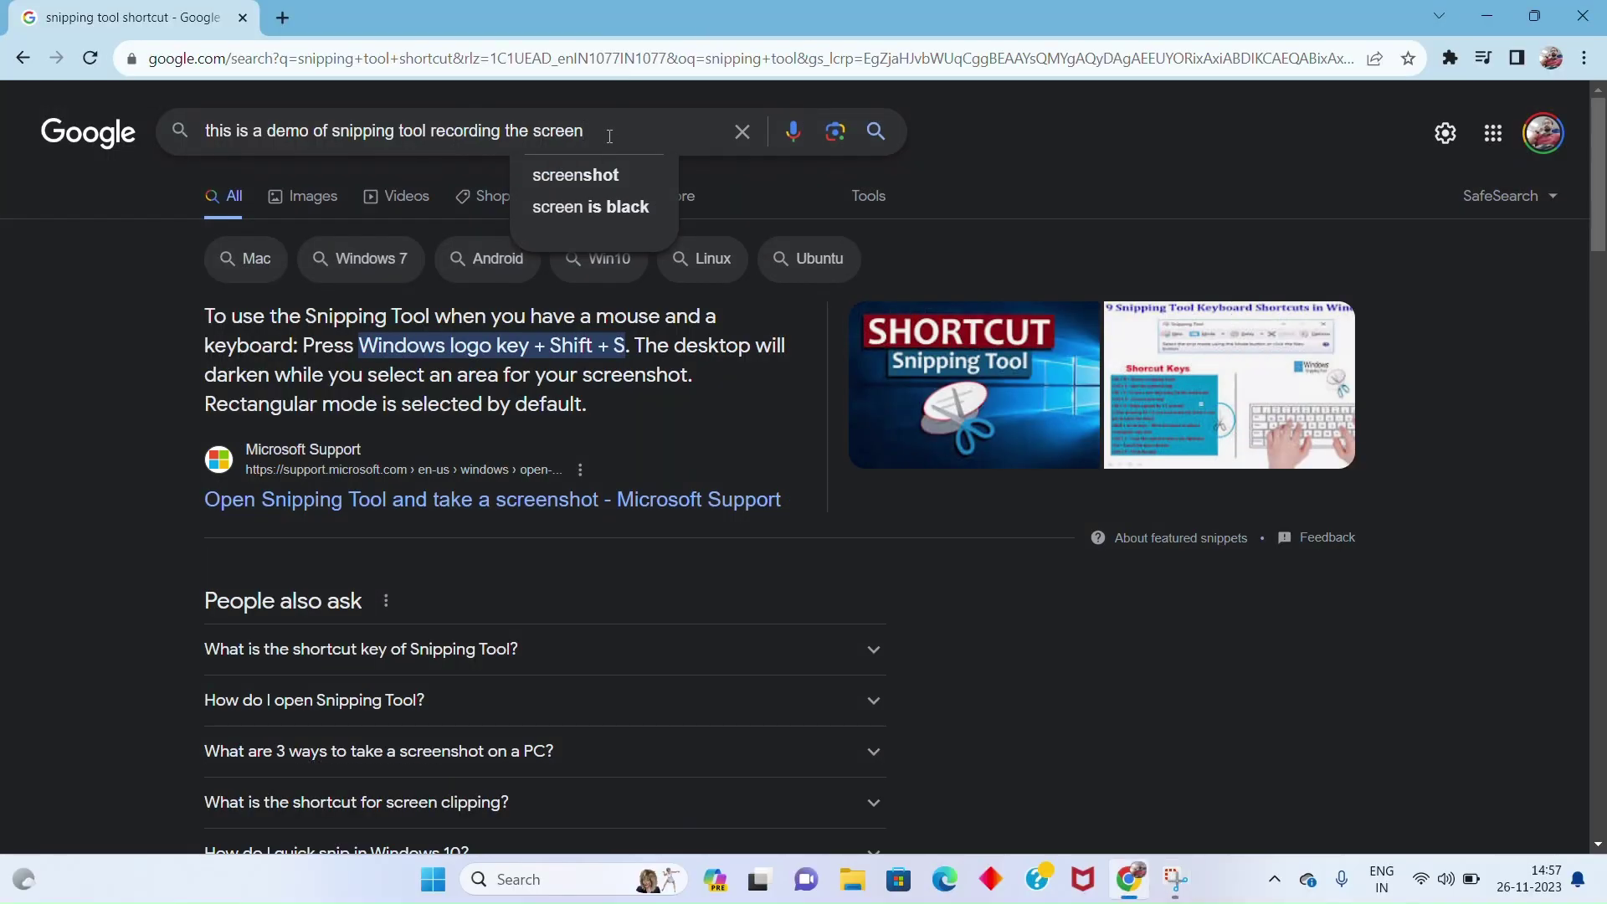
pyautogui.hotkey('ctrl', 'a')
pyautogui.write('youtube')
pyautogui.press('Return')
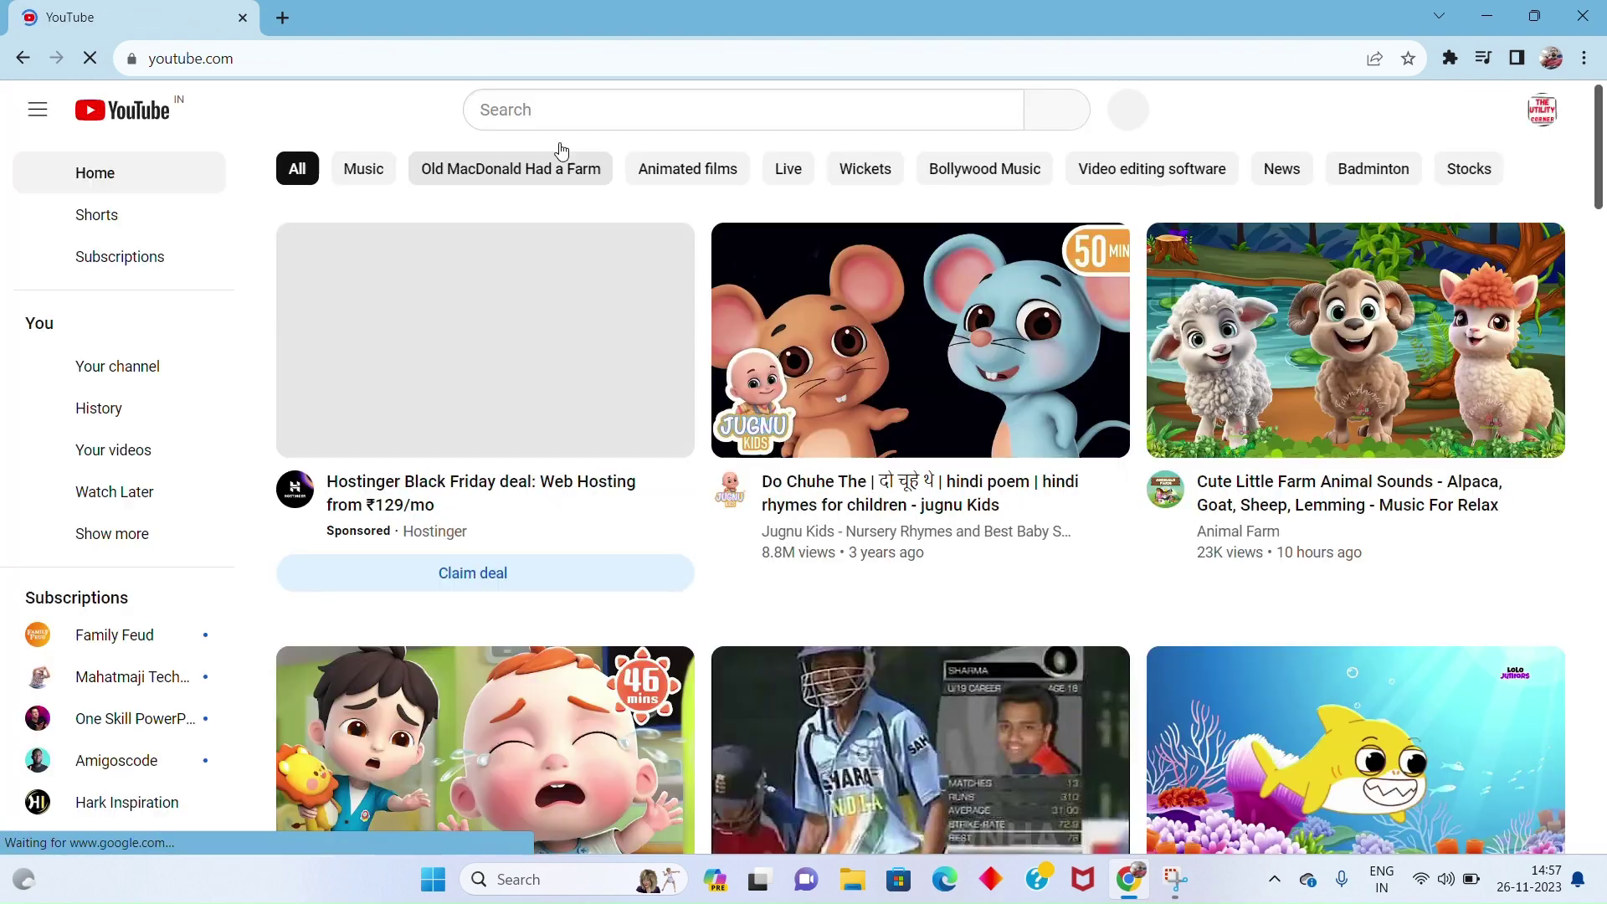
# Step: Search YouTube for 'the utility corner', play the WhatsApp poll video, then stop recording
pyautogui.click(560, 118)
pyautogui.write('the utility corner')
pyautogui.press('Return')
pyautogui.click(721, 251)
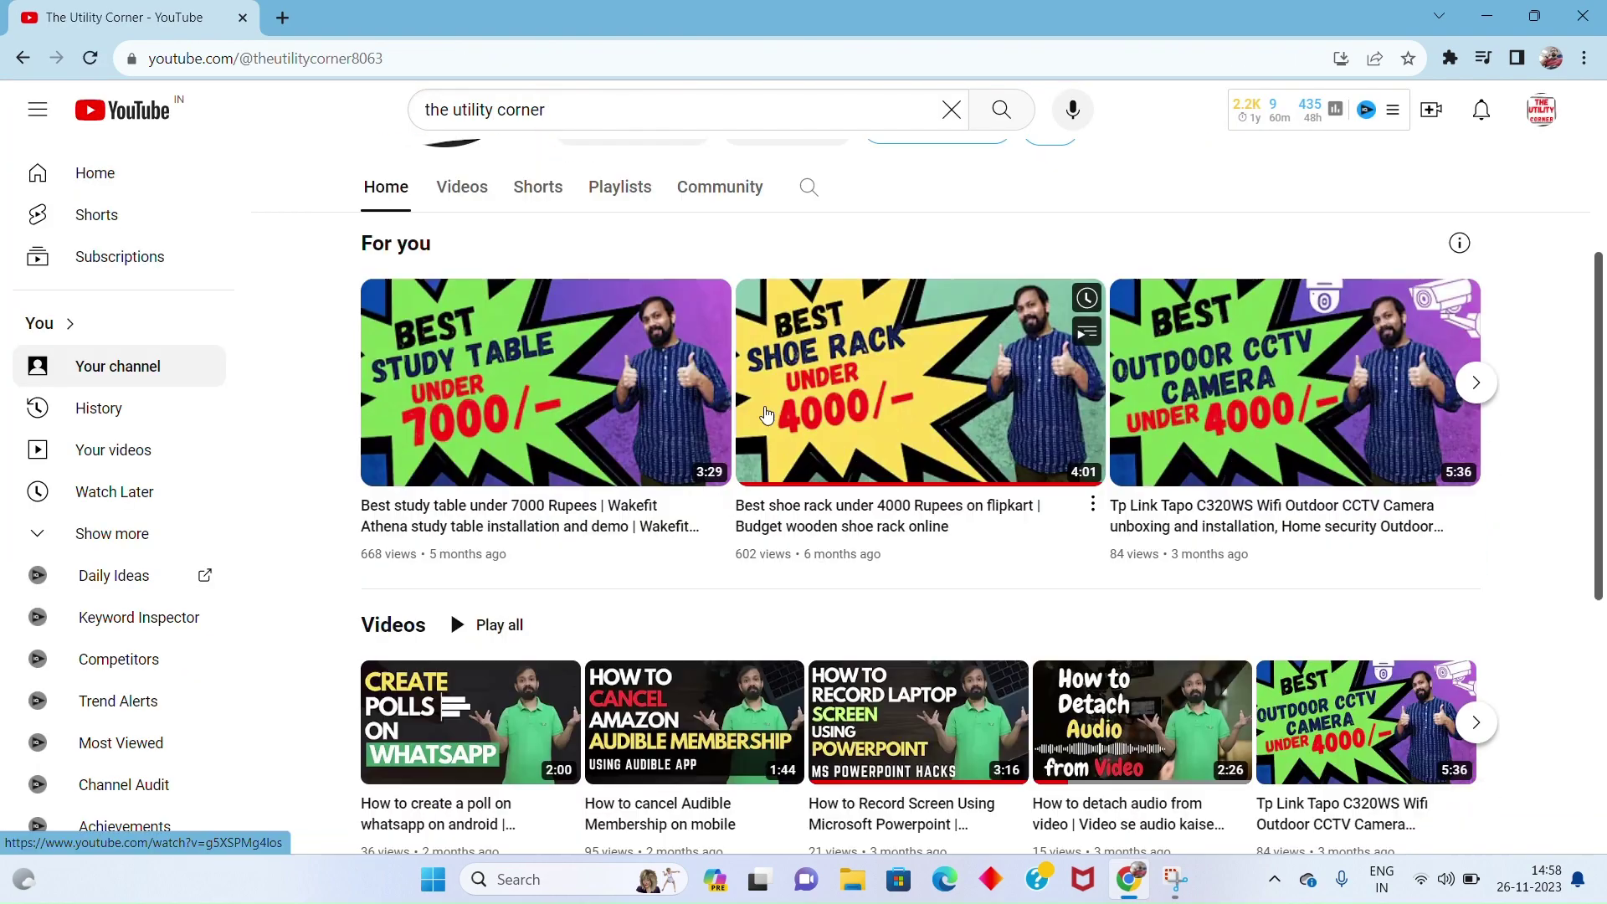
pyautogui.scroll(-1, 450, 610)
pyautogui.click(452, 602)
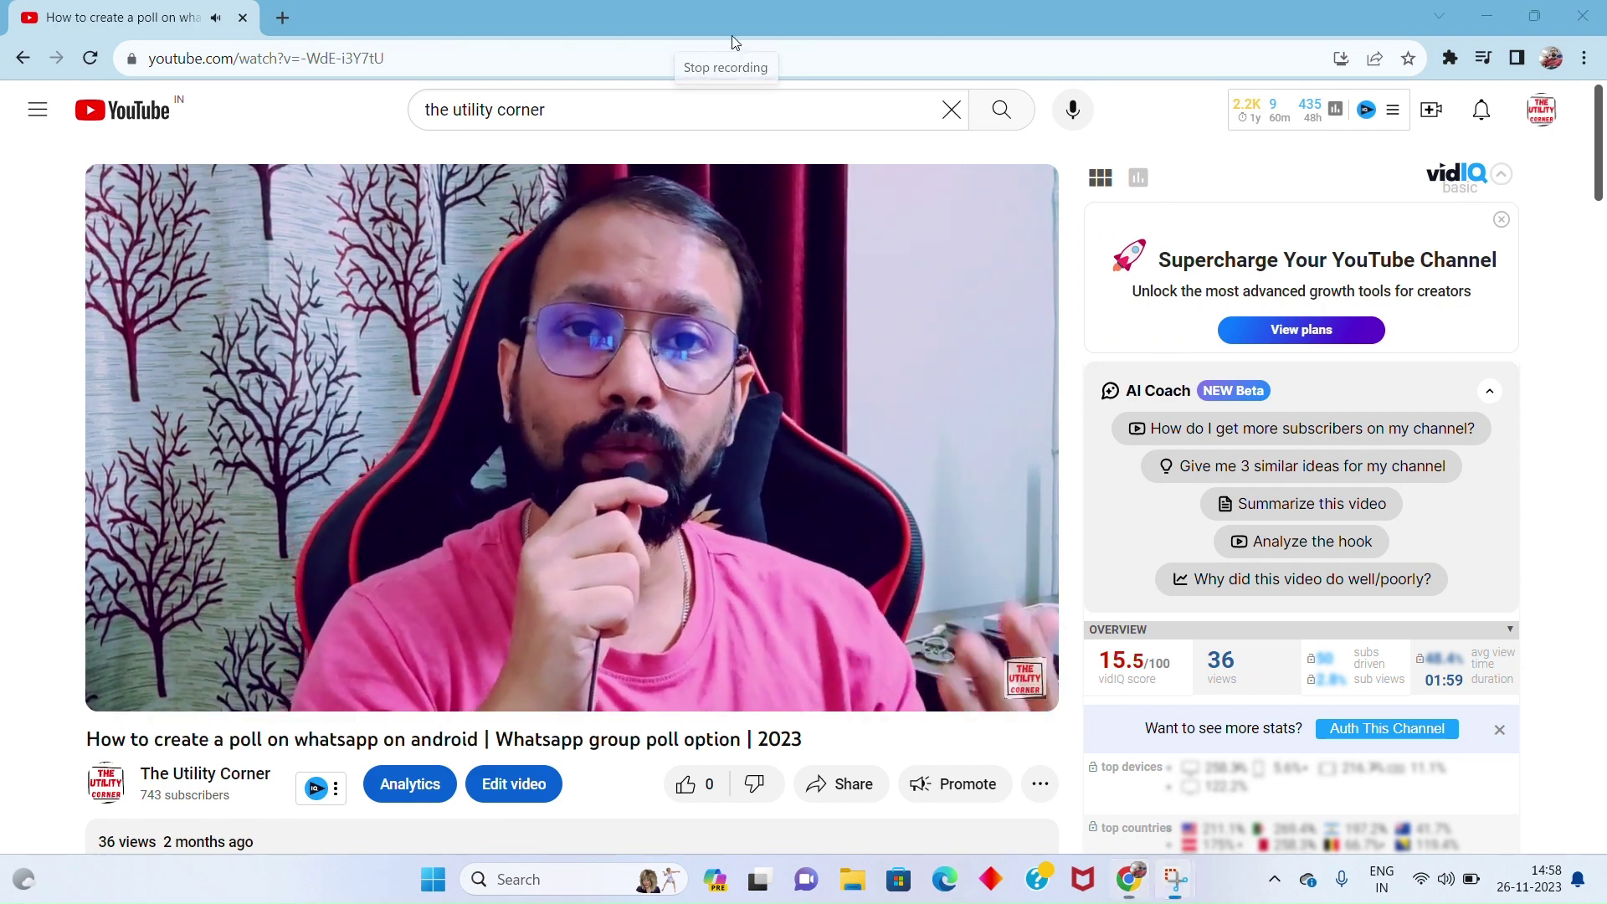
pyautogui.click(725, 32)
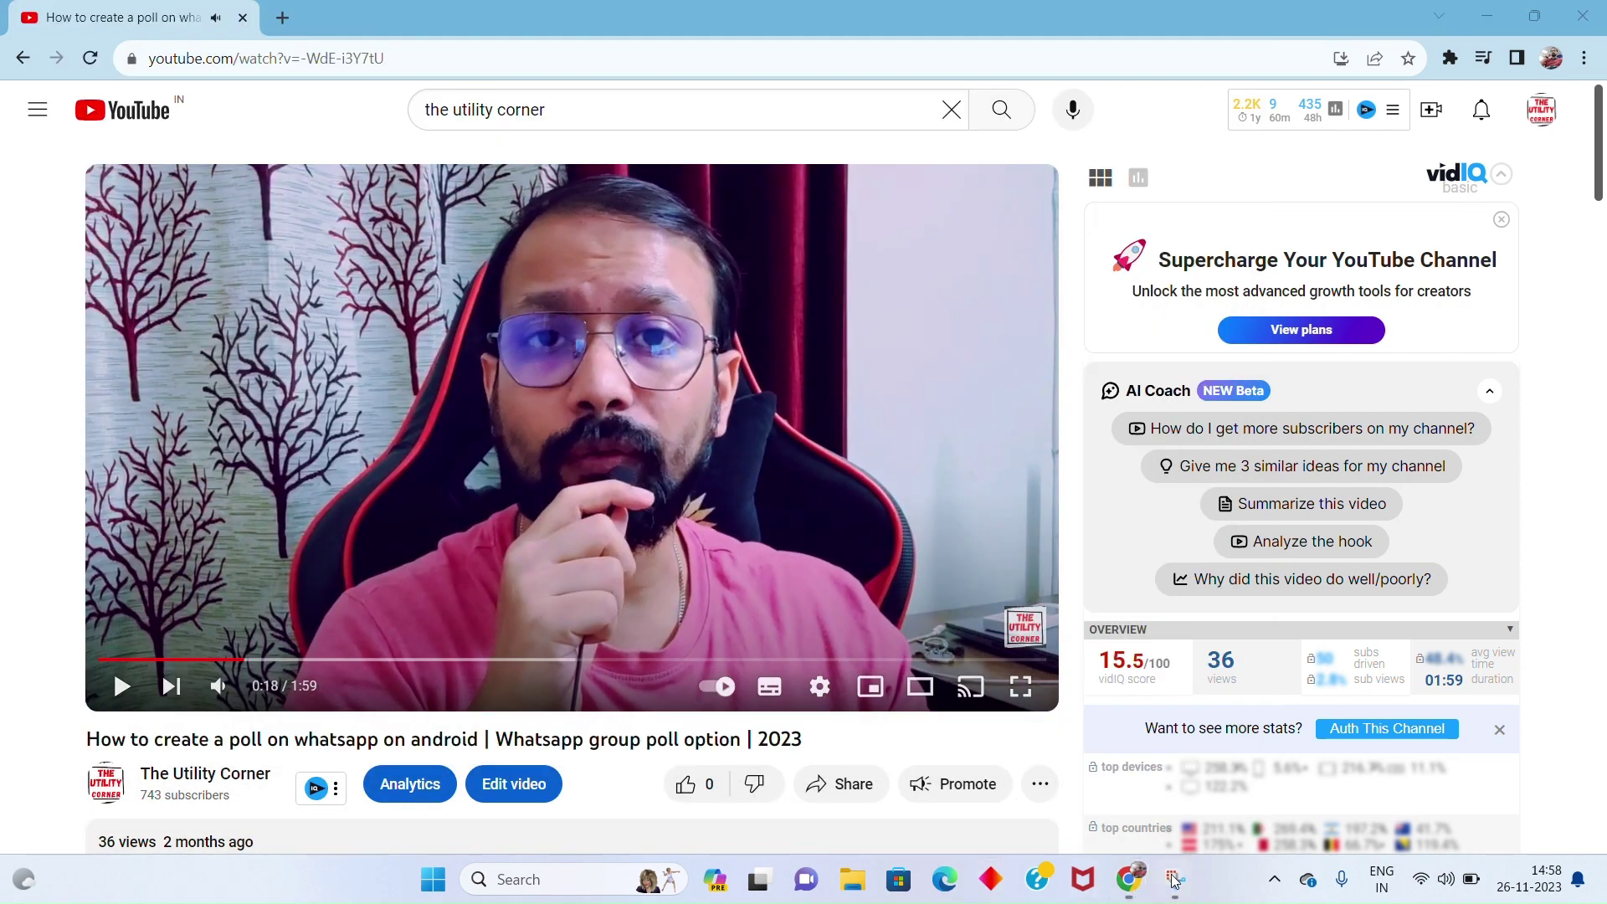
pyautogui.click(1299, 774)
# Step: Play the new 45-second clip in the Snipping Tool preview through to the end
pyautogui.click(366, 724)
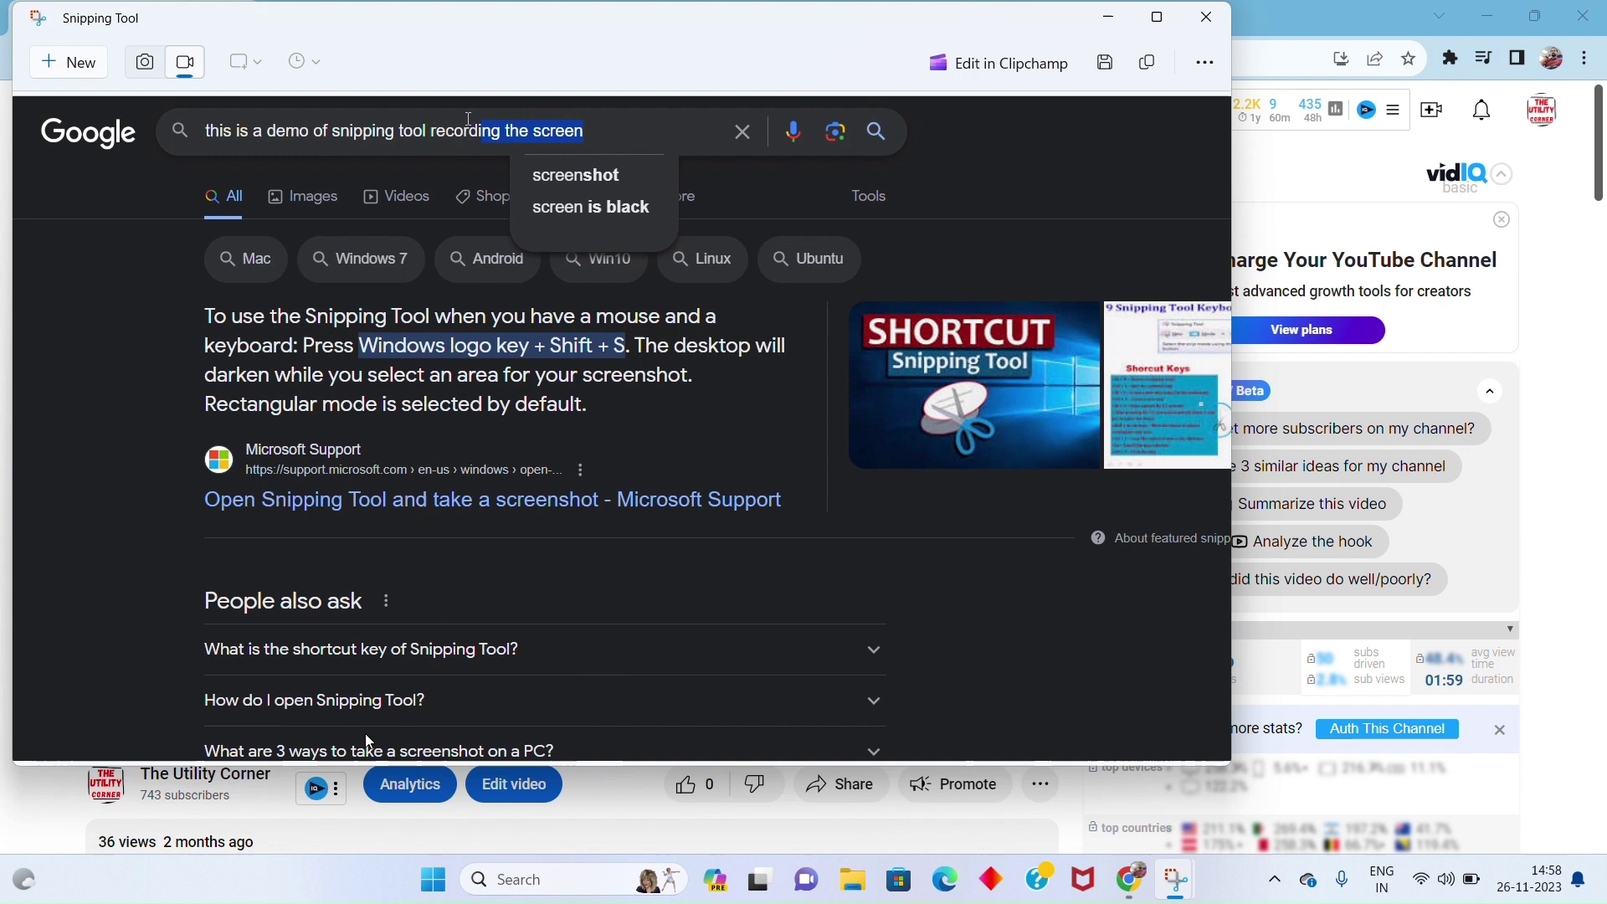